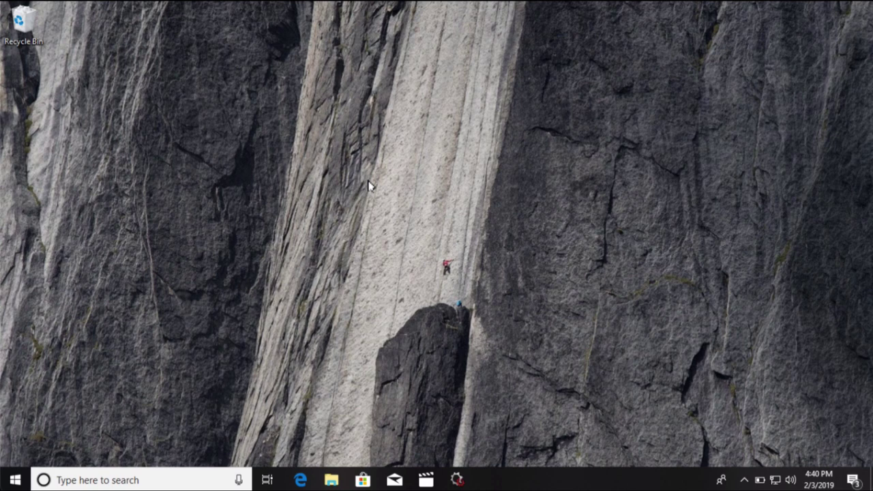
Open the desktop's personalization settings at the Background page
{"action": "left_click", "coordinate": [15, 479]}
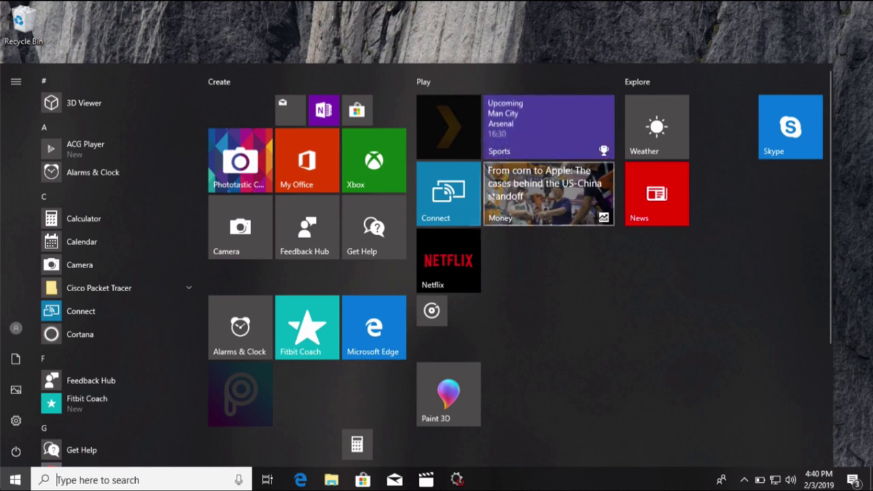
{"action": "left_click", "coordinate": [376, 42]}
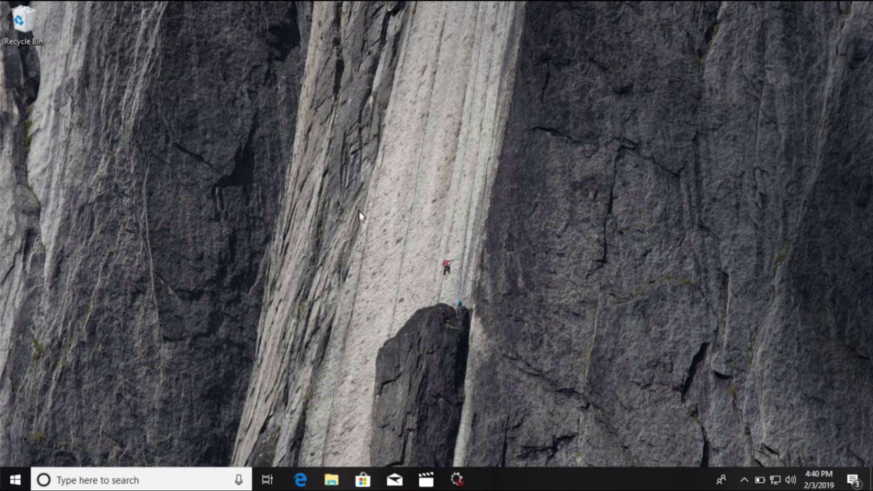
{"action": "right_click", "coordinate": [353, 174]}
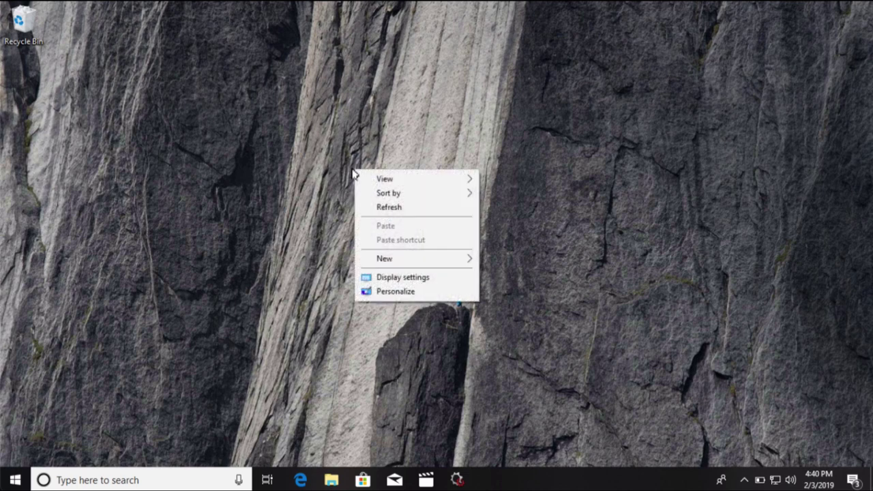
{"action": "left_click", "coordinate": [395, 292]}
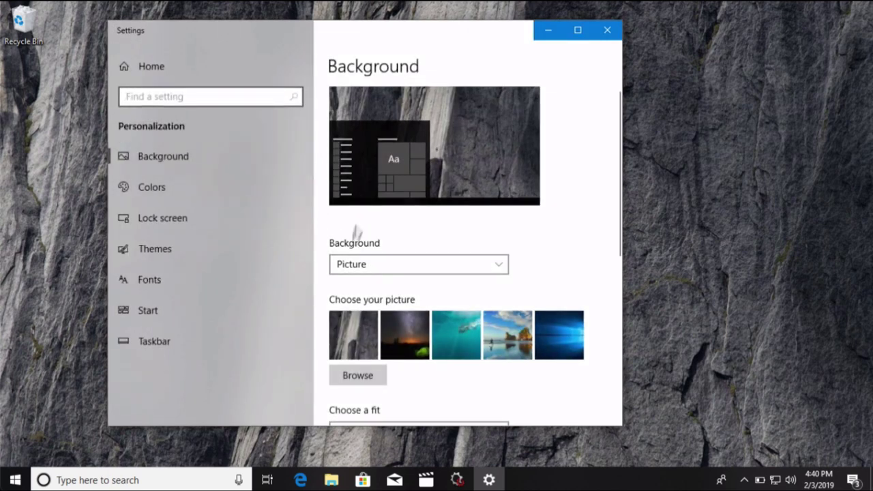
{"action": "left_click", "coordinate": [174, 160]}
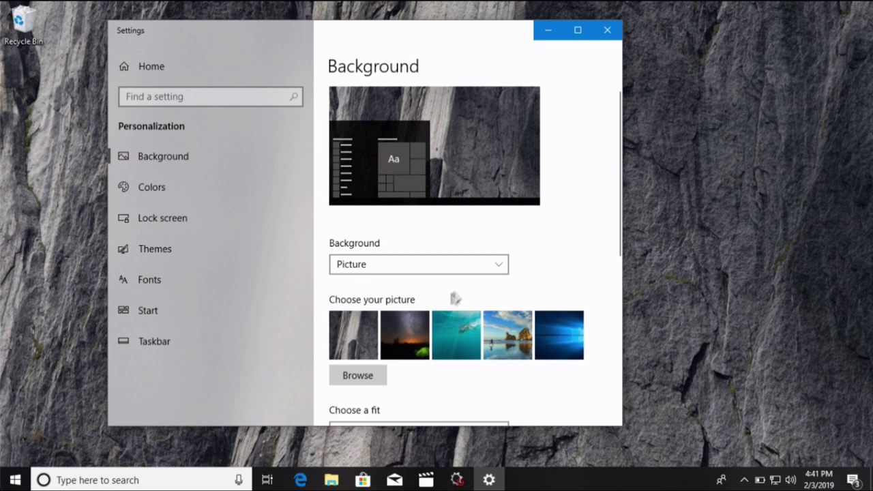
Look in the Pictures folder for a custom background picture and leave without choosing one
{"action": "left_click", "coordinate": [361, 376]}
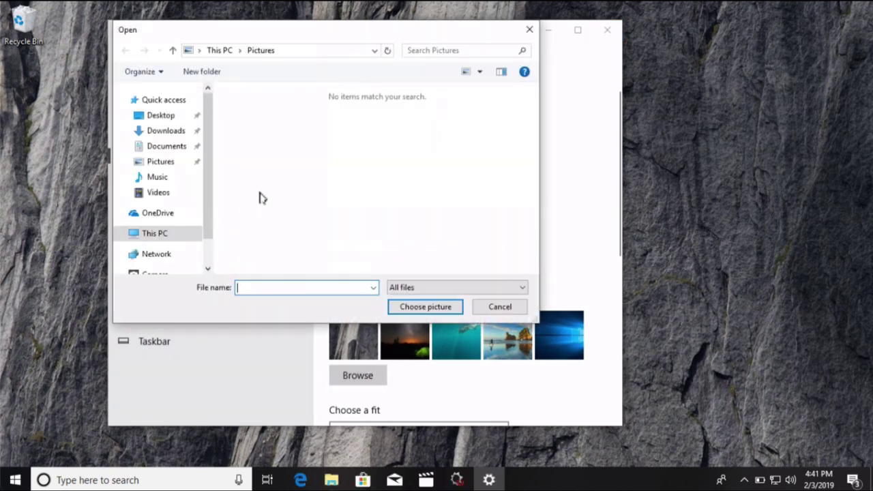
{"action": "left_click", "coordinate": [163, 161]}
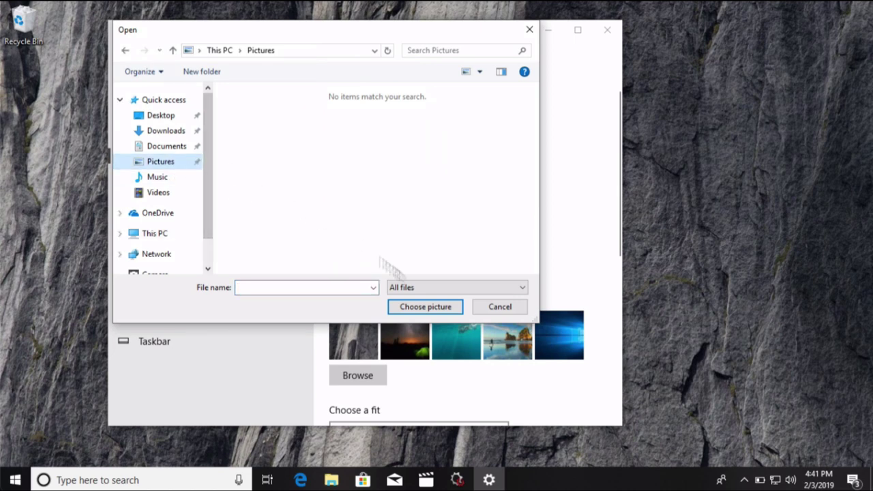
{"action": "left_click", "coordinate": [501, 307]}
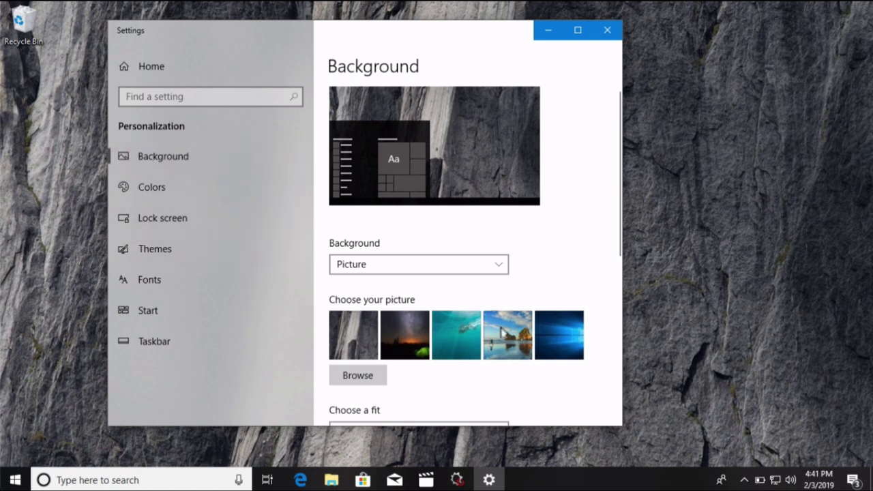
Try the Windows logo, night-sky tent and underwater pictures as desktop background, finishing on the beach rock picture
{"action": "left_click", "coordinate": [558, 332]}
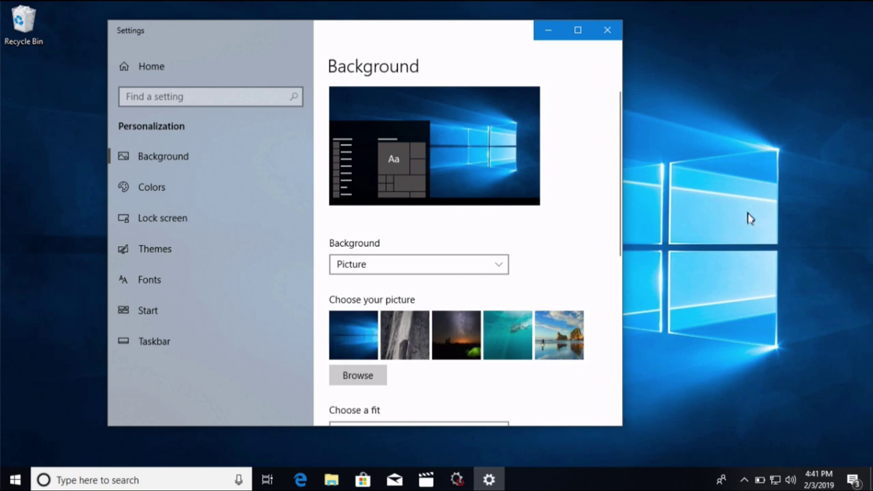
{"action": "left_click", "coordinate": [560, 339]}
{"action": "scroll", "coordinate": [405, 199], "scroll_direction": "down", "scroll_amount": 3}
{"action": "scroll", "coordinate": [425, 214], "scroll_direction": "up", "scroll_amount": 2}
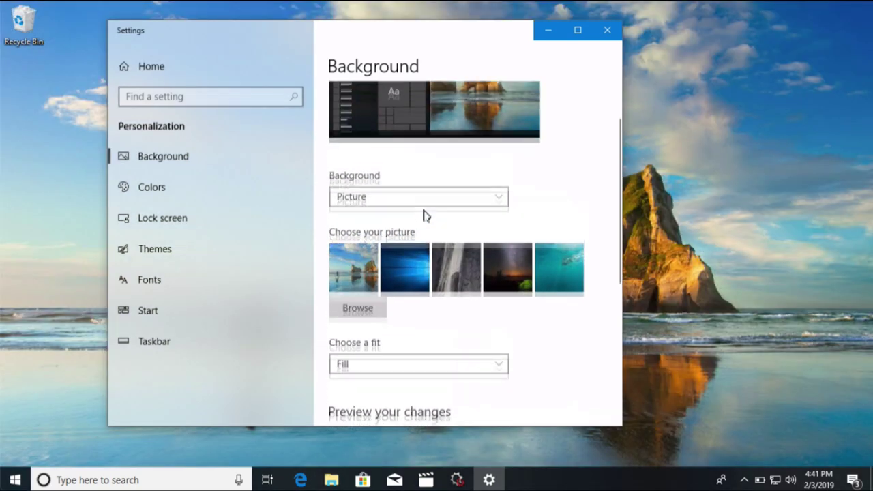
{"action": "left_click", "coordinate": [511, 279]}
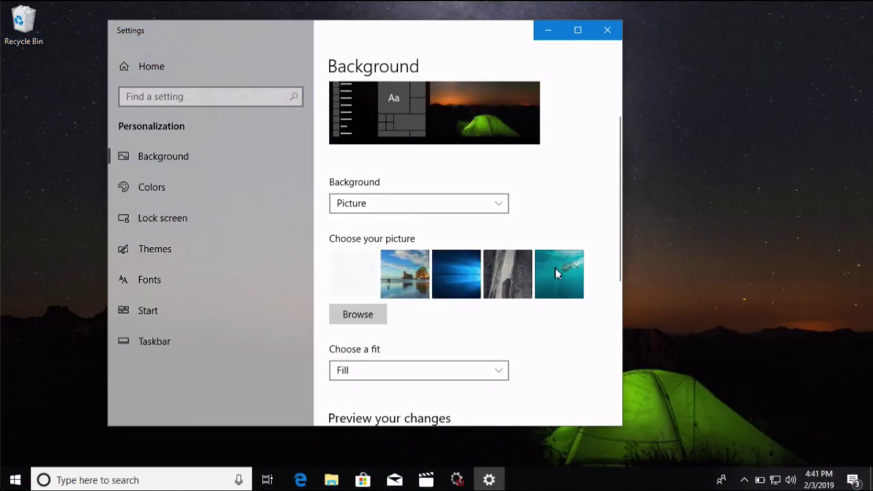
{"action": "left_click", "coordinate": [555, 272]}
{"action": "left_click", "coordinate": [446, 273]}
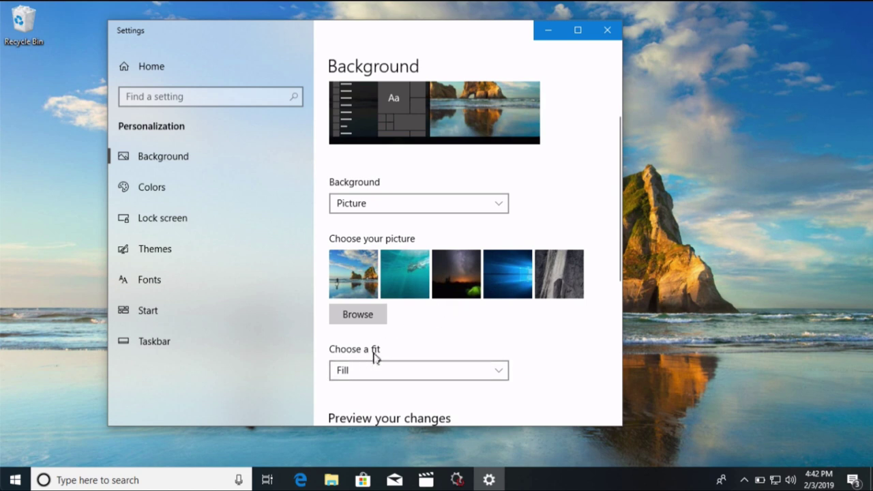
Try the Span fit for the background picture, return it to Fill, and reposition the Settings window
{"action": "left_click", "coordinate": [346, 370]}
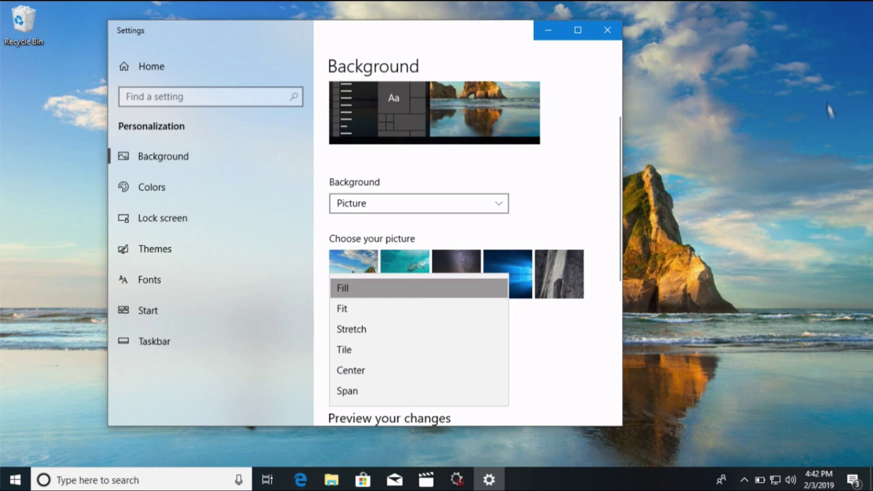
{"action": "left_click", "coordinate": [477, 391]}
{"action": "left_click", "coordinate": [316, 376]}
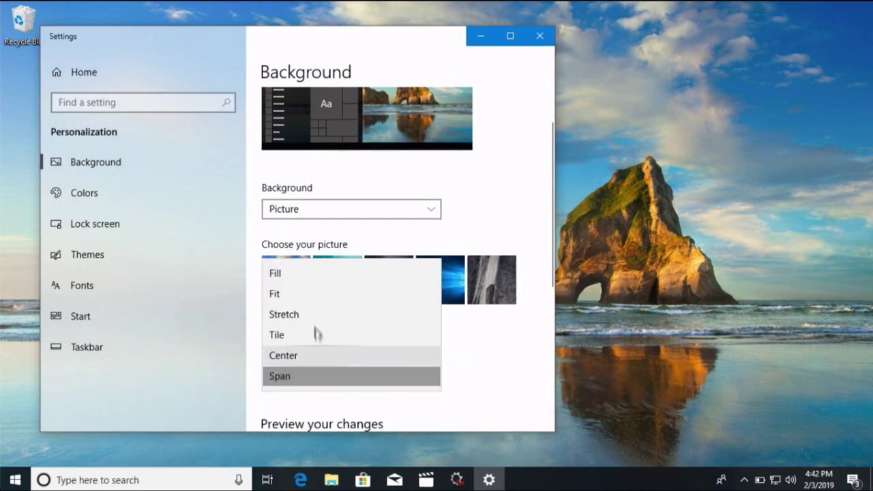
{"action": "left_click", "coordinate": [305, 274]}
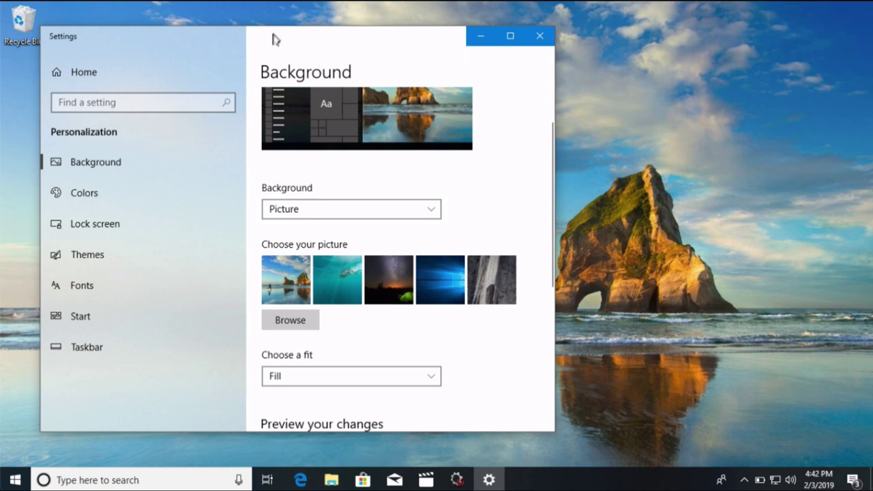
{"action": "left_click_drag", "start_coordinate": [272, 35], "coordinate": [351, 34]}
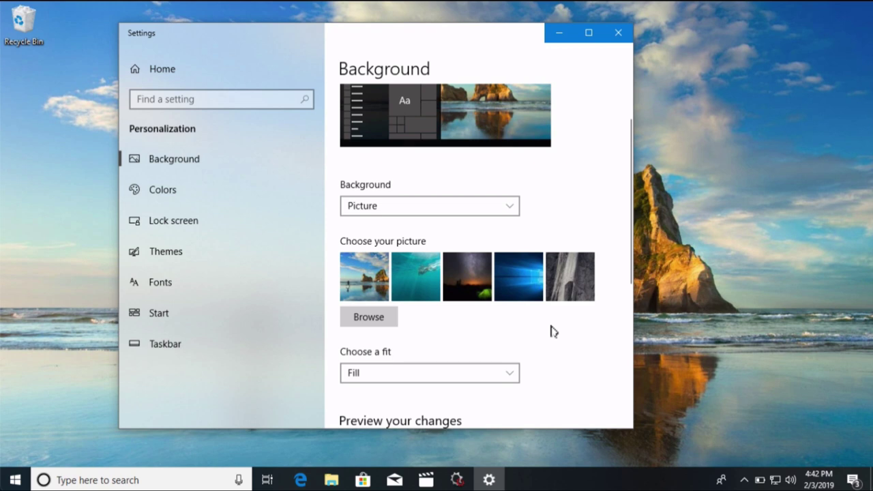
Set the background picture's fit to Stretch and look through the remaining Background options
{"action": "left_click", "coordinate": [429, 374]}
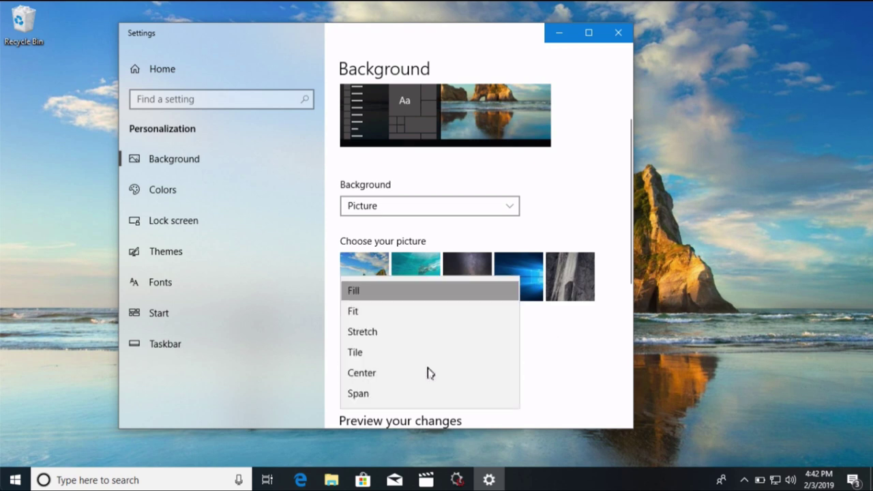
{"action": "left_click", "coordinate": [367, 293]}
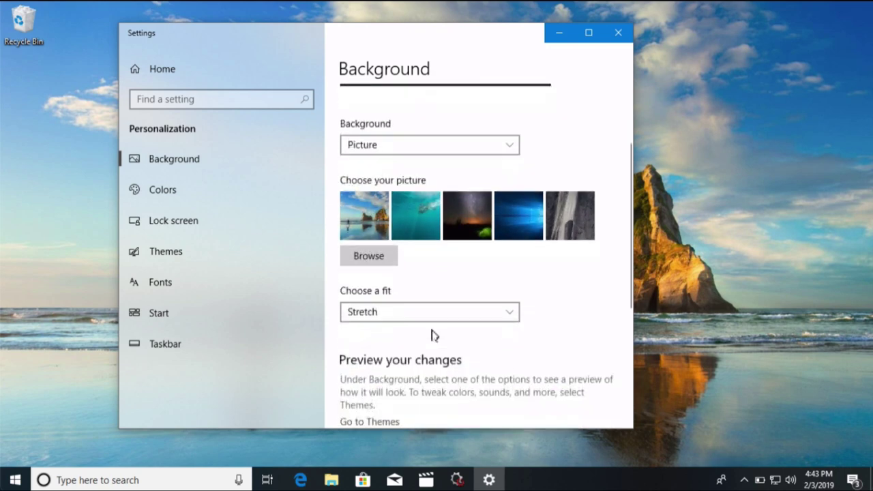
{"action": "scroll", "coordinate": [435, 333], "scroll_direction": "down", "scroll_amount": 2}
{"action": "scroll", "coordinate": [435, 334], "scroll_direction": "down", "scroll_amount": 3}
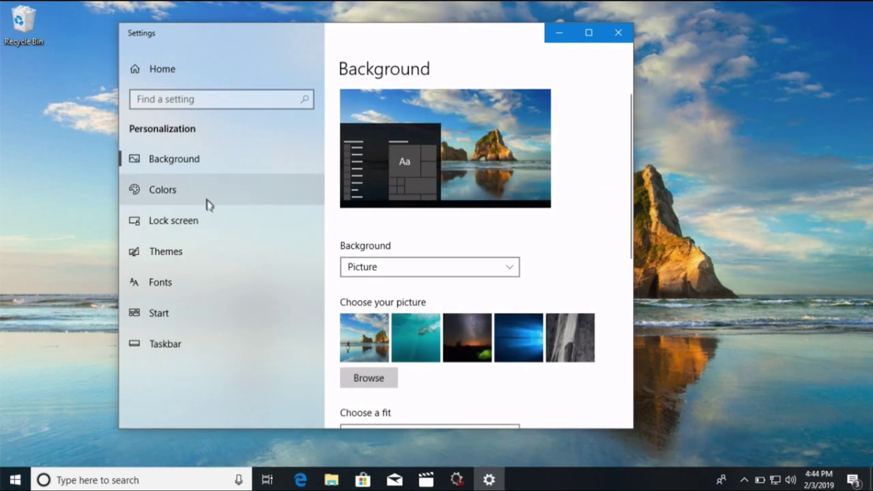
Try the gray rock face picture, then set the night-sky picture with the green tent as the desktop background
{"action": "left_click", "coordinate": [469, 337]}
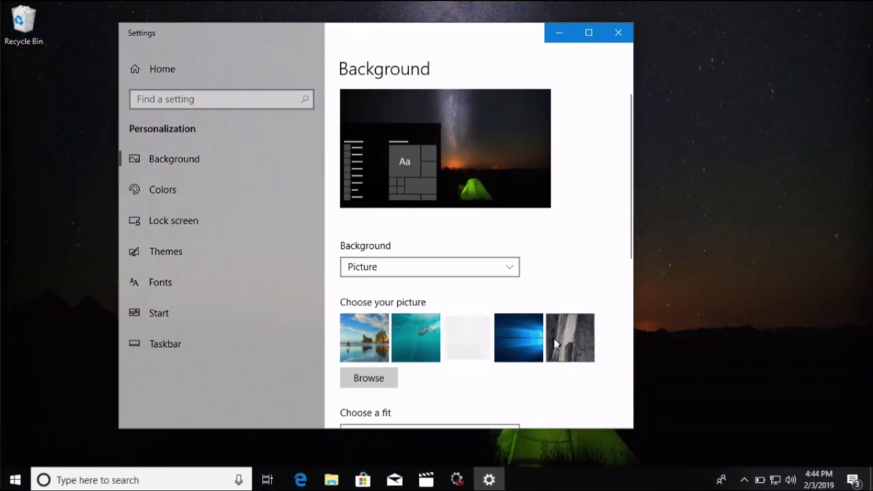
{"action": "left_click", "coordinate": [556, 344]}
{"action": "left_click", "coordinate": [415, 336]}
Switch the background type to Solid color and look over the available colors
{"action": "left_click", "coordinate": [383, 267]}
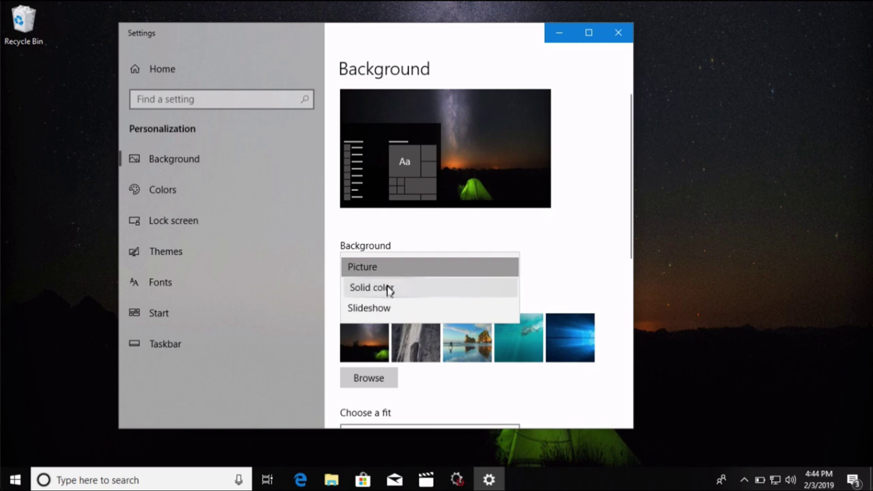
{"action": "left_click", "coordinate": [388, 289]}
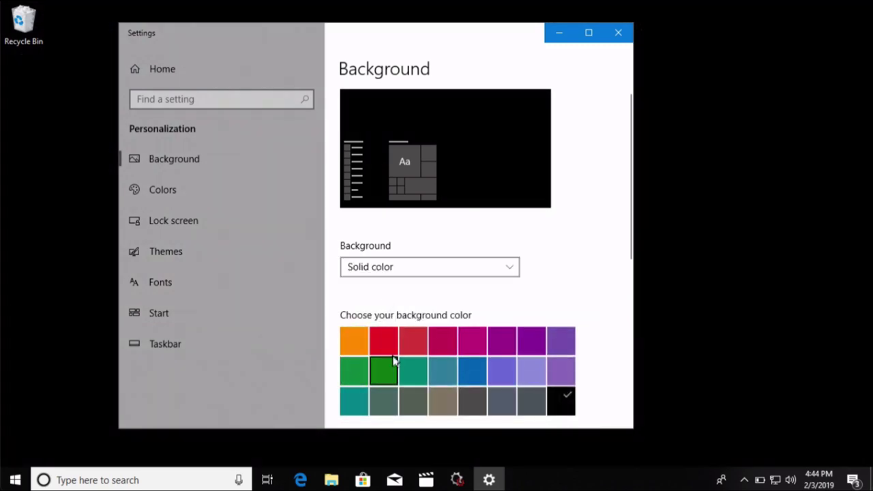
{"action": "scroll", "coordinate": [396, 358], "scroll_direction": "down", "scroll_amount": 3}
{"action": "scroll", "coordinate": [389, 278], "scroll_direction": "up", "scroll_amount": 2}
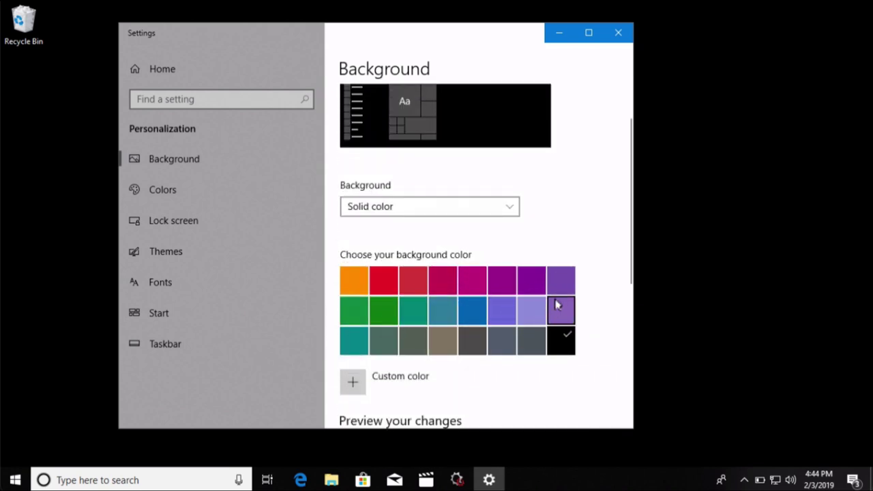
Try a range of solid background colors, including red, steel blue, dark gray, black, teal and purple, ending on navy blue
{"action": "left_click", "coordinate": [387, 287]}
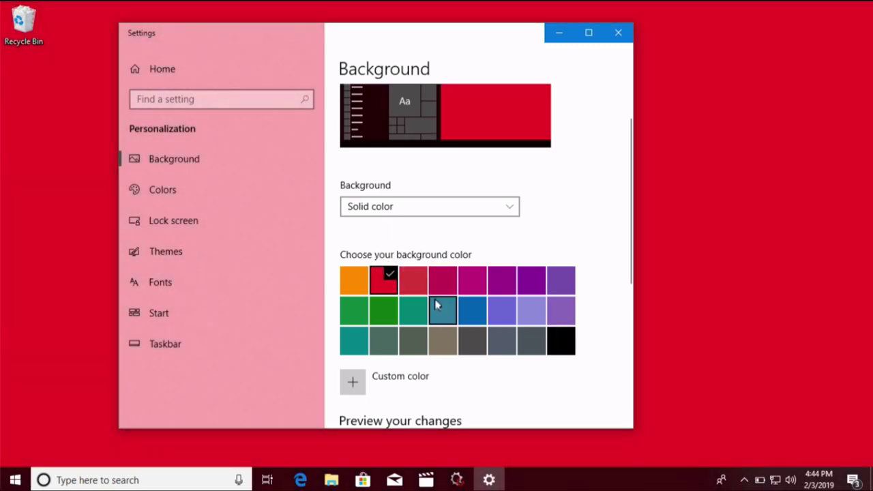
{"action": "left_click", "coordinate": [440, 310]}
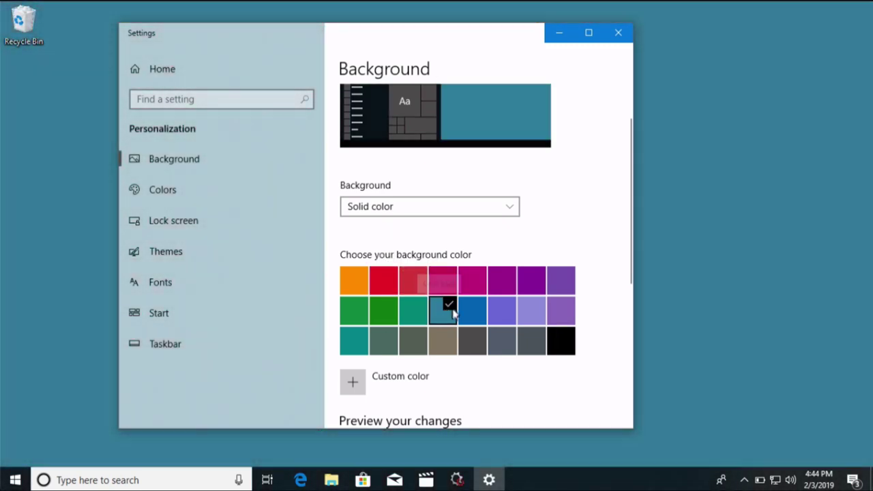
{"action": "left_click", "coordinate": [464, 314]}
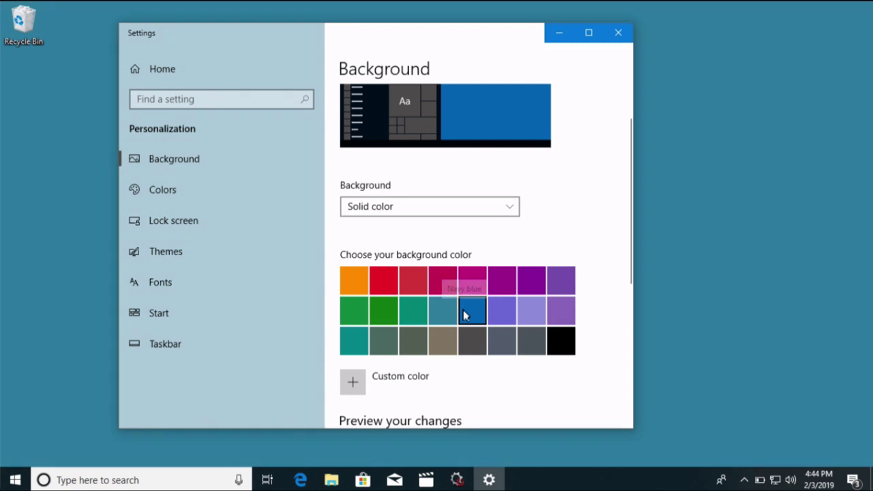
{"action": "left_click", "coordinate": [525, 340]}
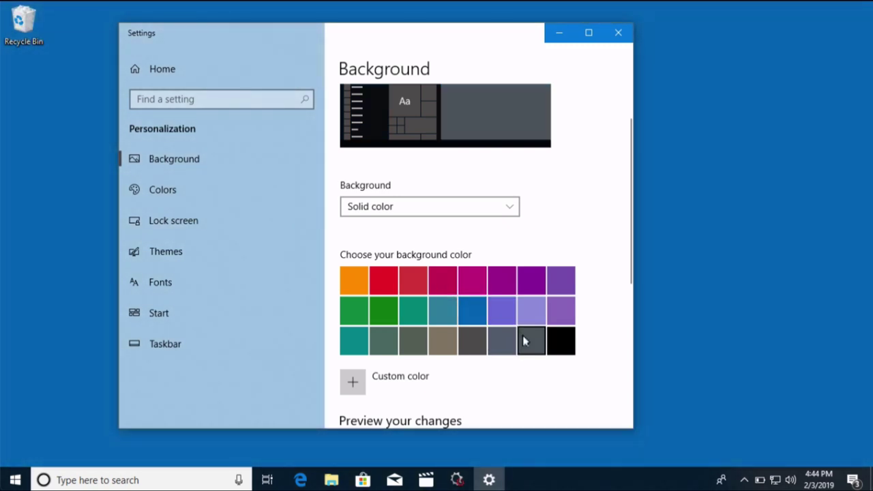
{"action": "left_click", "coordinate": [565, 342]}
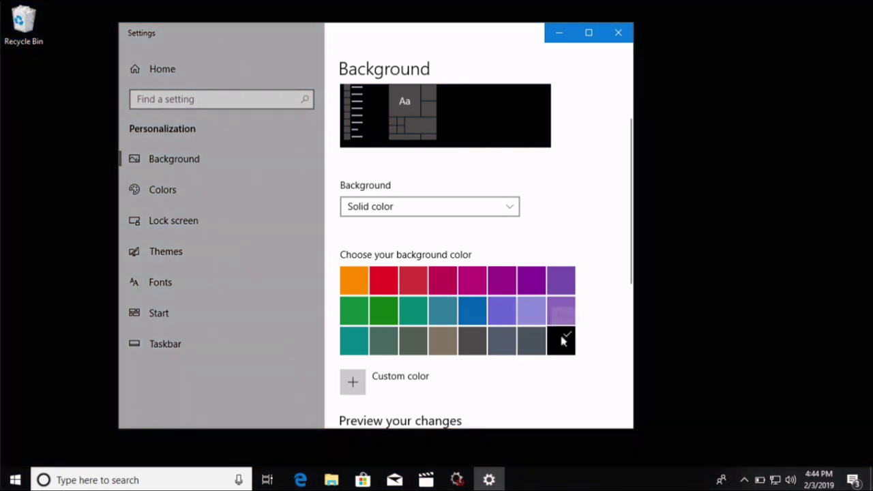
{"action": "left_click", "coordinate": [354, 341]}
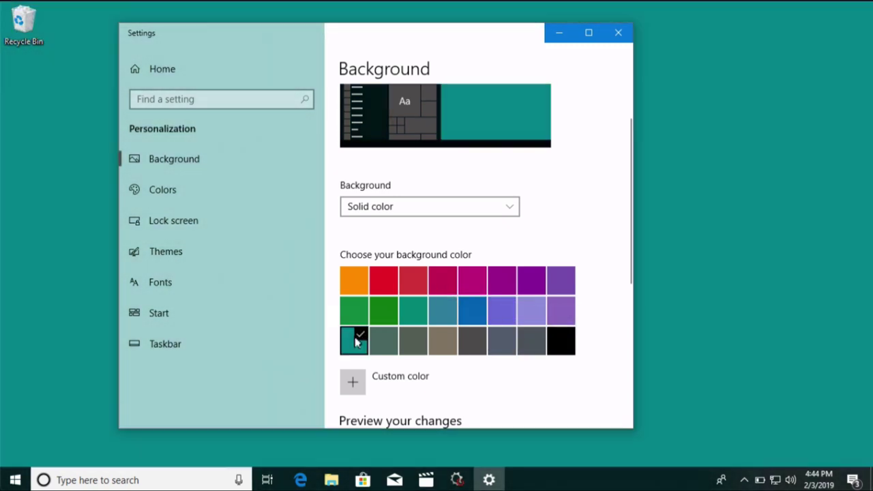
{"action": "left_click", "coordinate": [357, 286]}
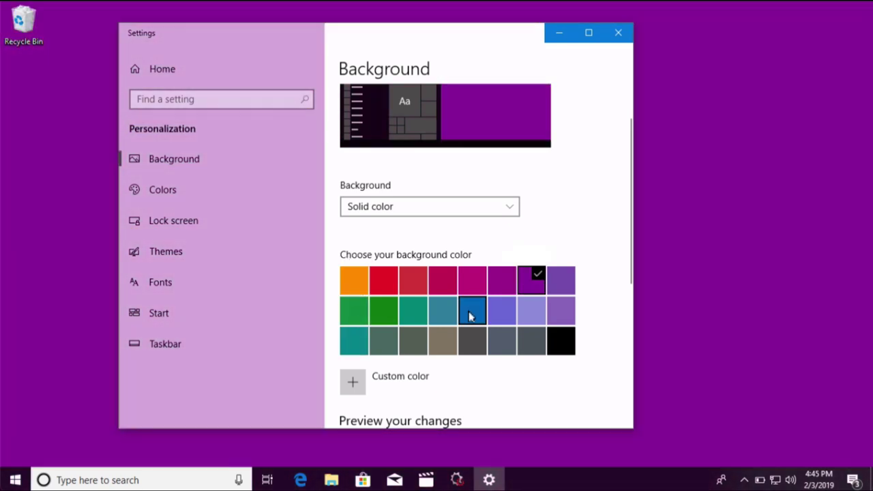
{"action": "left_click", "coordinate": [468, 312]}
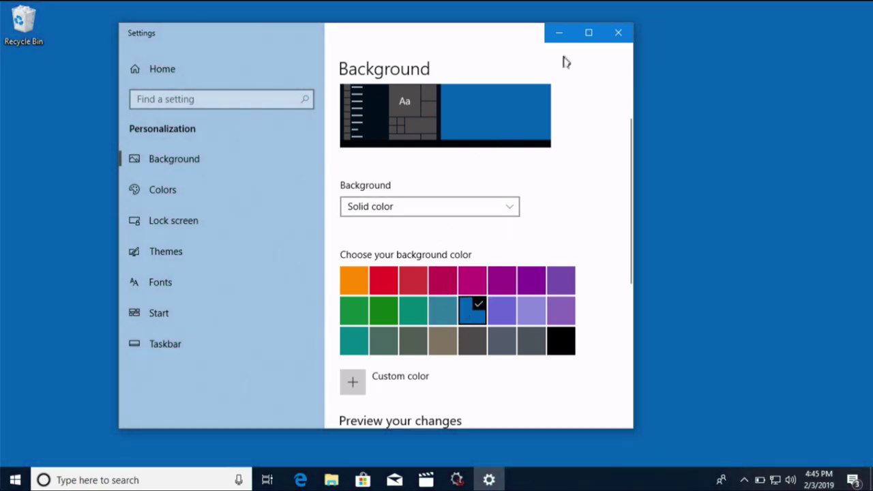
Set the solid background color to bluish green and minimize the Settings window to view the bare desktop
{"action": "left_click", "coordinate": [418, 313]}
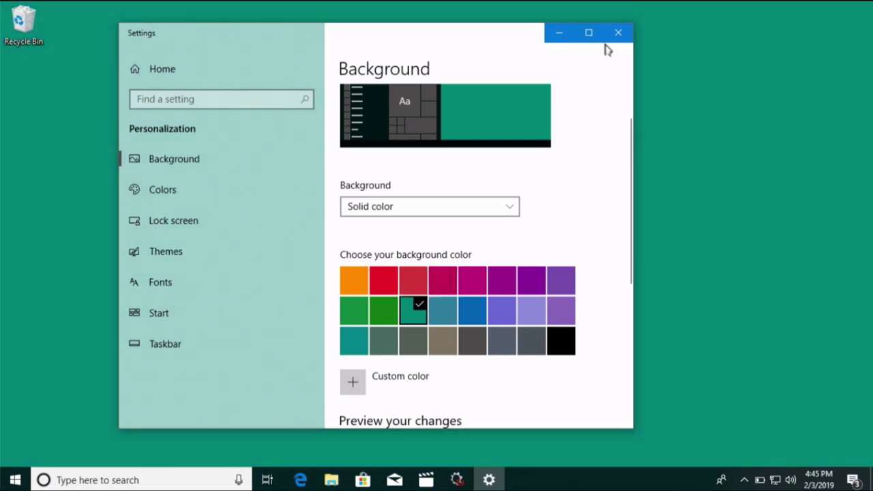
{"action": "left_click", "coordinate": [560, 39]}
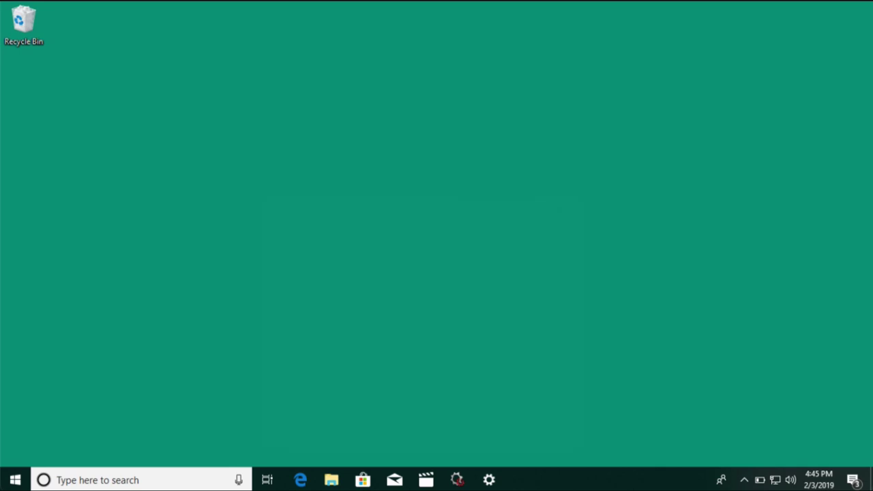
{"action": "mouse_move", "coordinate": [388, 128]}
{"action": "left_mouse_down"}
{"action": "mouse_move", "coordinate": [393, 150]}
{"action": "mouse_move", "coordinate": [519, 111]}
{"action": "left_mouse_up"}
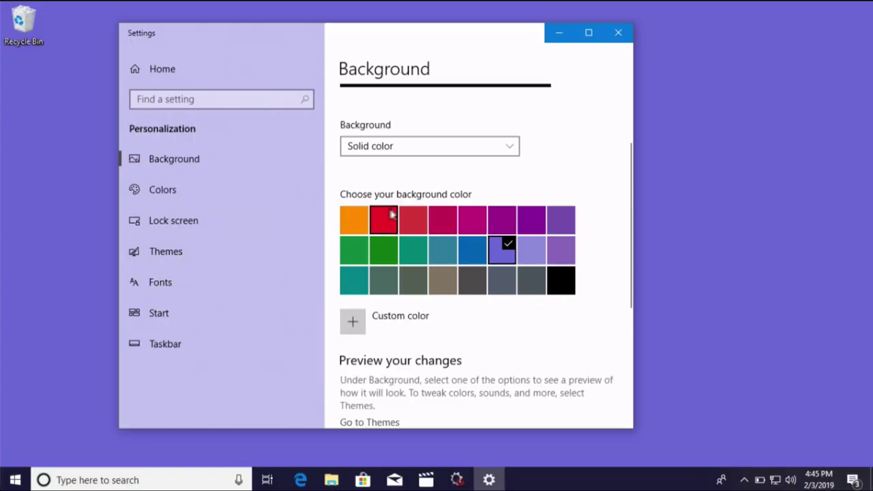
Switch the background type to Slideshow and set the picture to change every 1 minute
{"action": "left_click", "coordinate": [420, 152]}
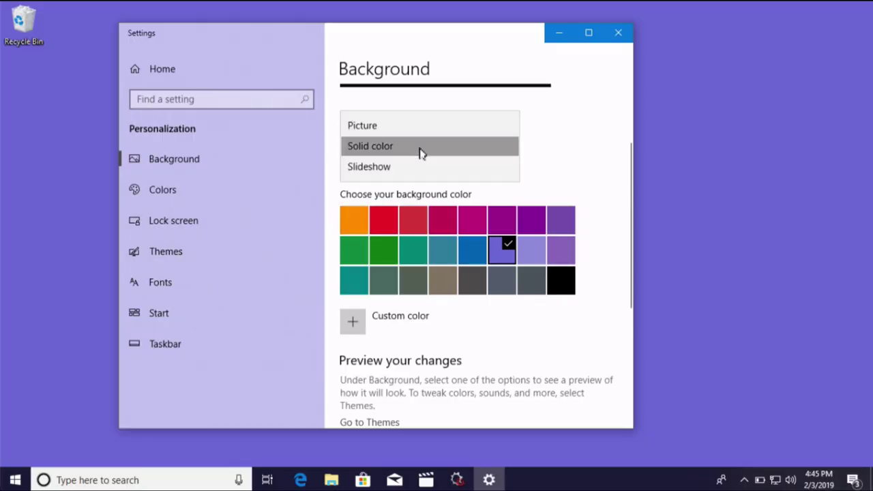
{"action": "left_click", "coordinate": [380, 169]}
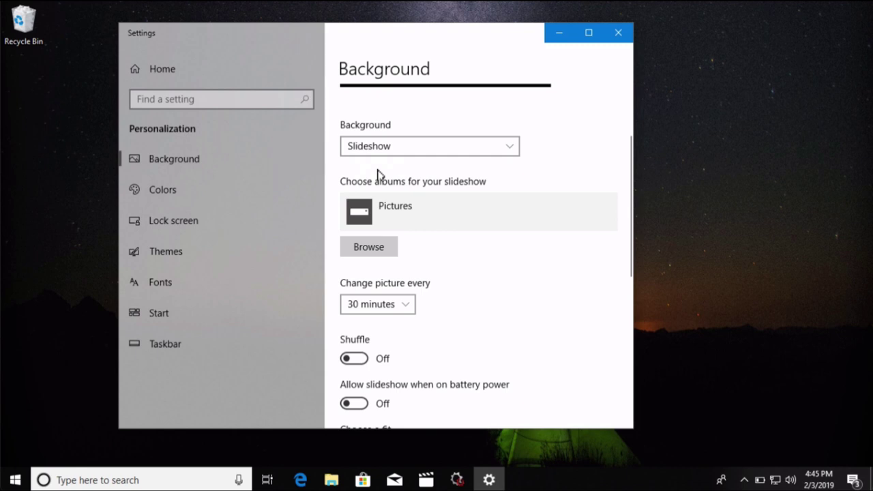
{"action": "left_click", "coordinate": [409, 312]}
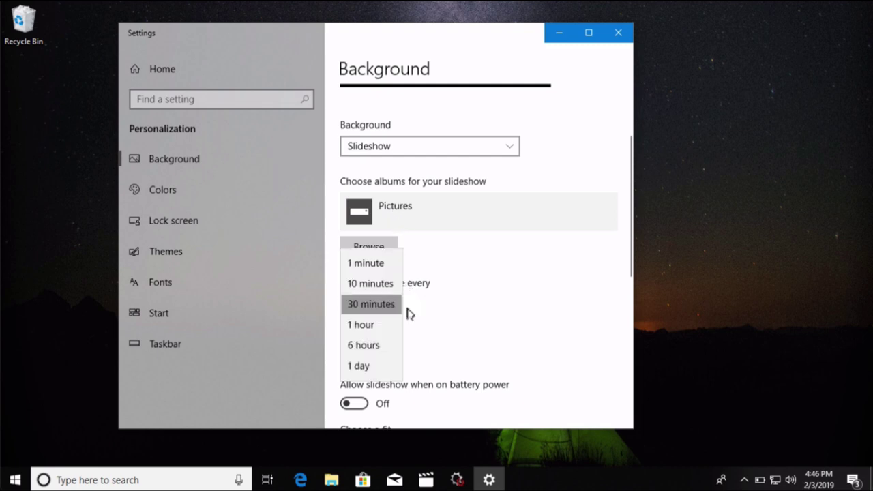
{"action": "left_click", "coordinate": [387, 263]}
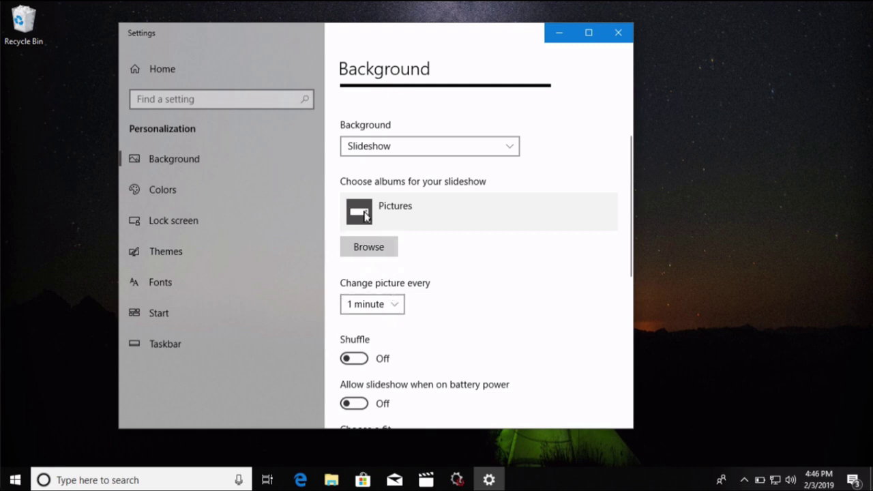
Look at the folder picker for the slideshow albums and leave it without choosing a folder
{"action": "left_click", "coordinate": [367, 246]}
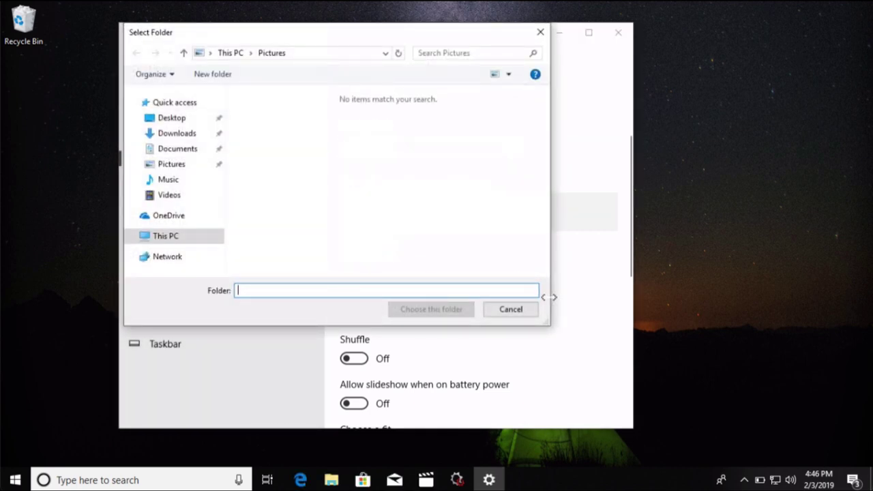
{"action": "left_click", "coordinate": [511, 310]}
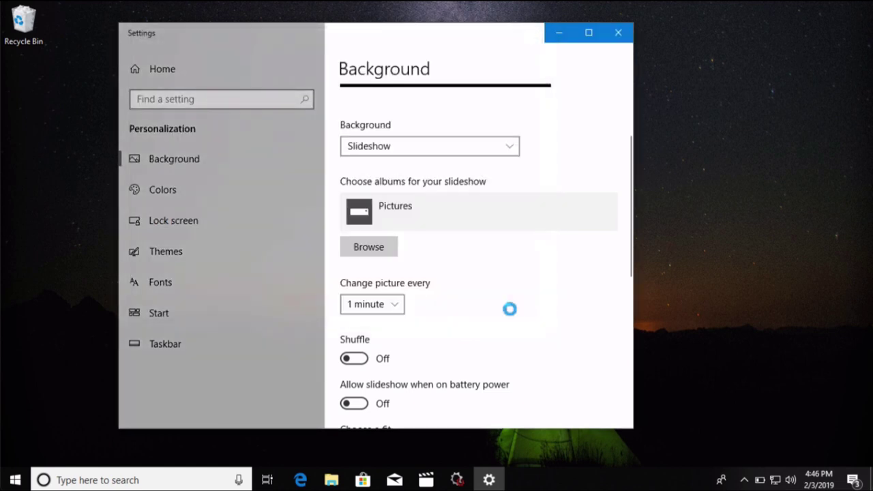
{"action": "left_click", "coordinate": [367, 247]}
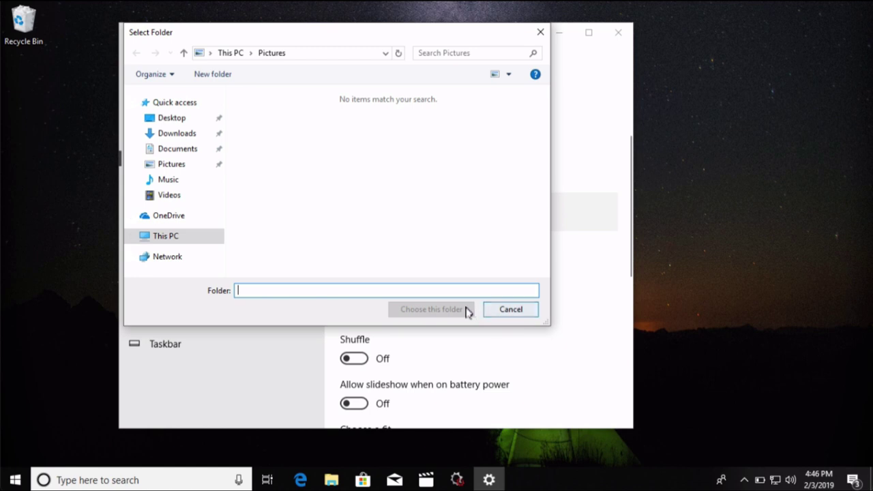
{"action": "left_click", "coordinate": [510, 309]}
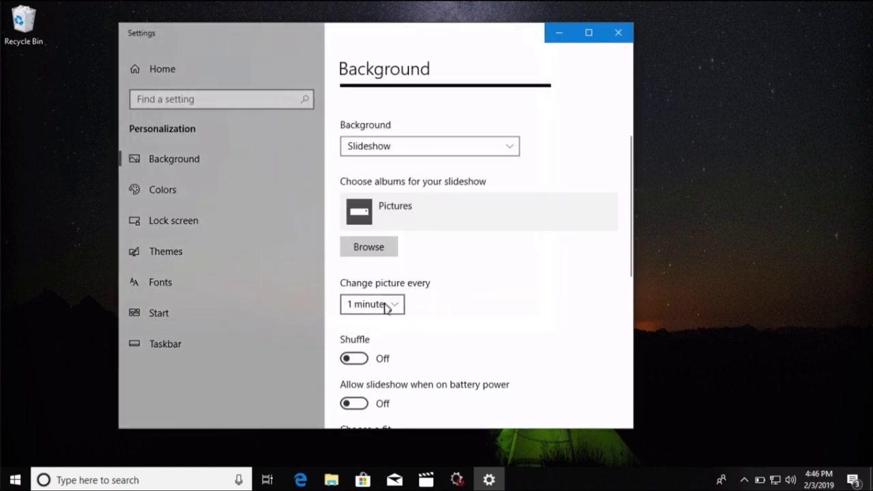
Turn on Shuffle for the slideshow and try the option allowing it on battery power, leaving that option off
{"action": "left_click", "coordinate": [364, 362]}
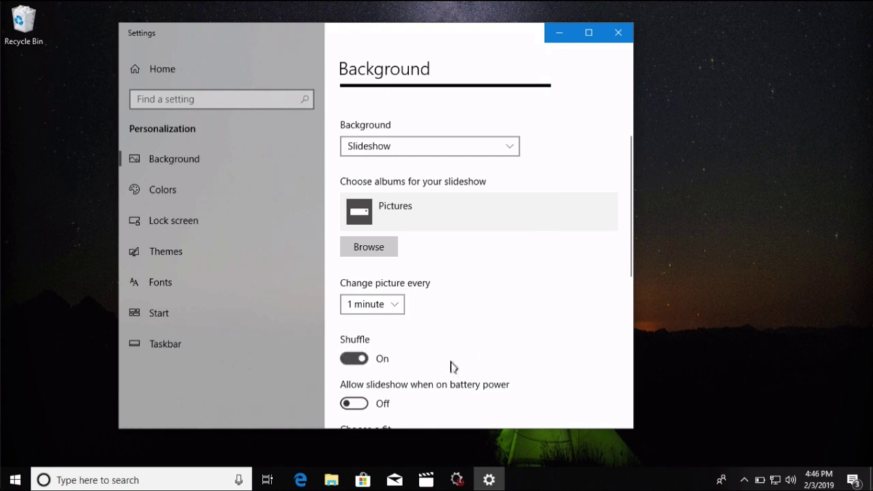
{"action": "scroll", "coordinate": [450, 366], "scroll_direction": "down", "scroll_amount": 2}
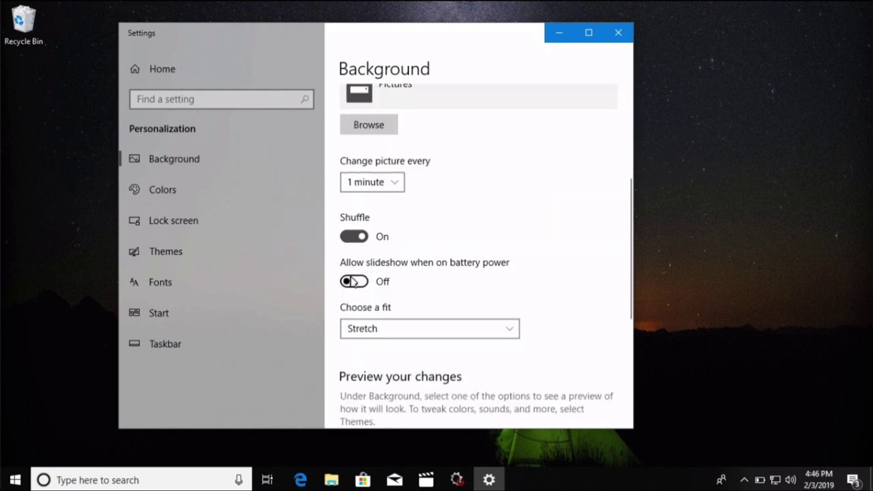
{"action": "left_click", "coordinate": [352, 280]}
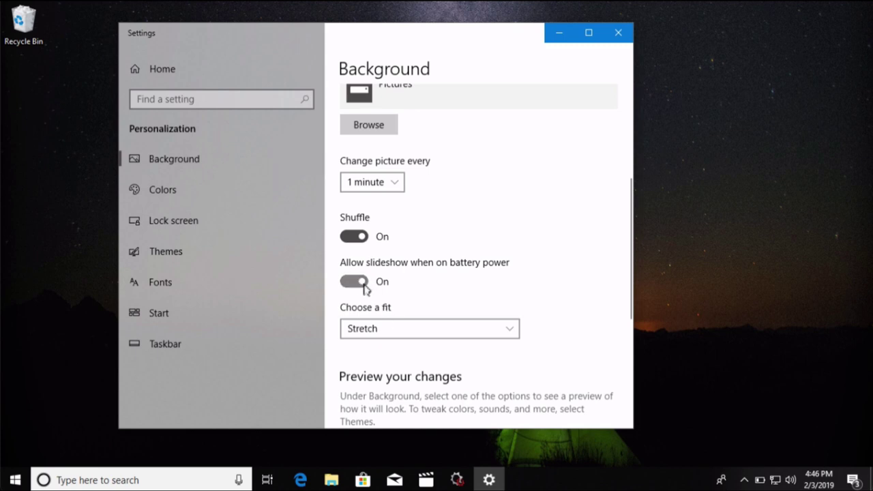
{"action": "left_click", "coordinate": [353, 282]}
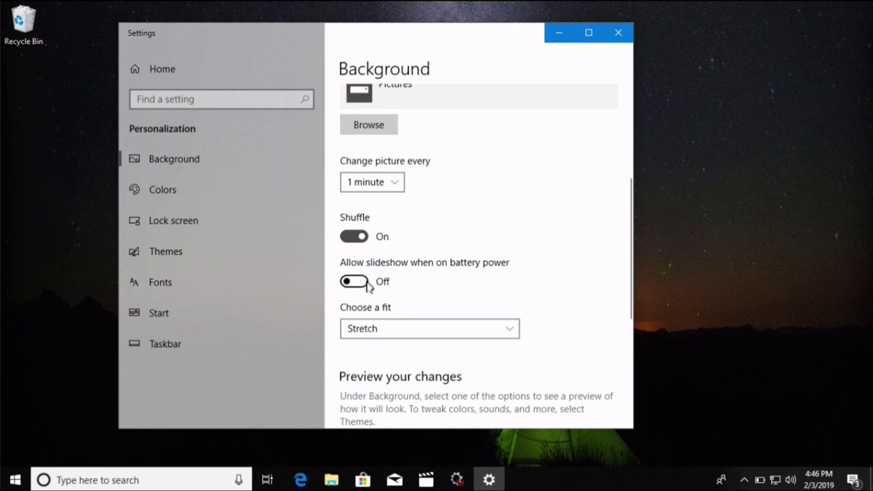
{"action": "left_click", "coordinate": [363, 283]}
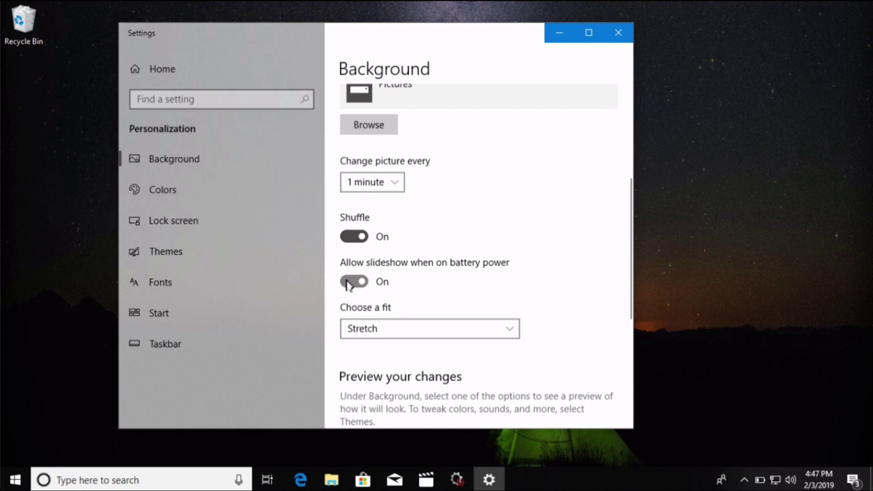
{"action": "left_click", "coordinate": [348, 283]}
{"action": "left_click", "coordinate": [361, 282]}
{"action": "left_click", "coordinate": [360, 281]}
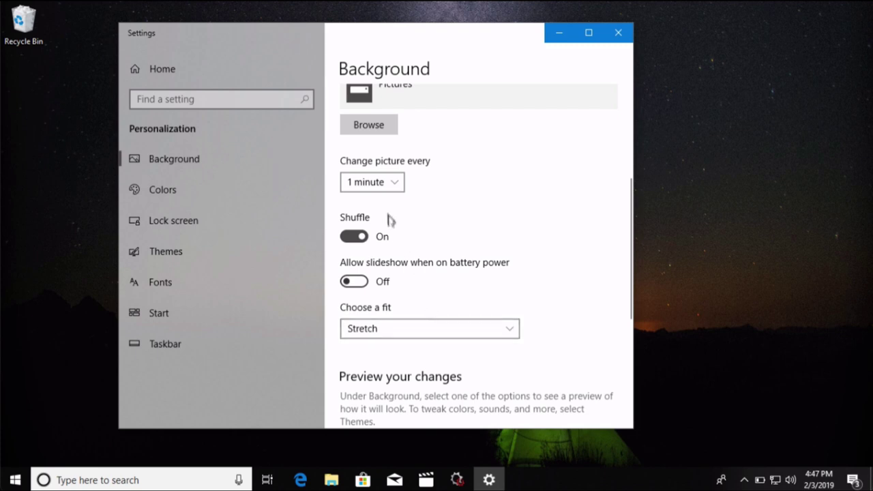
Try the Fill and Center fits for the slideshow, settle on Fill and close the Settings window
{"action": "left_click", "coordinate": [417, 329]}
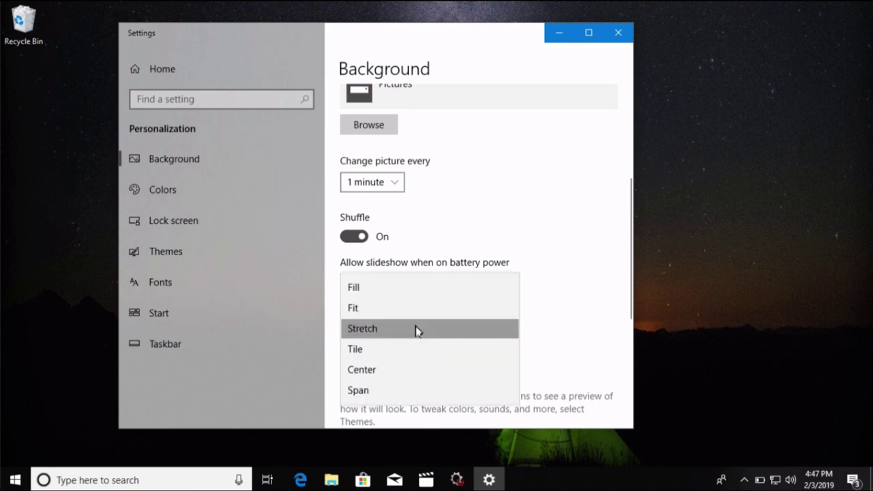
{"action": "left_click", "coordinate": [380, 290]}
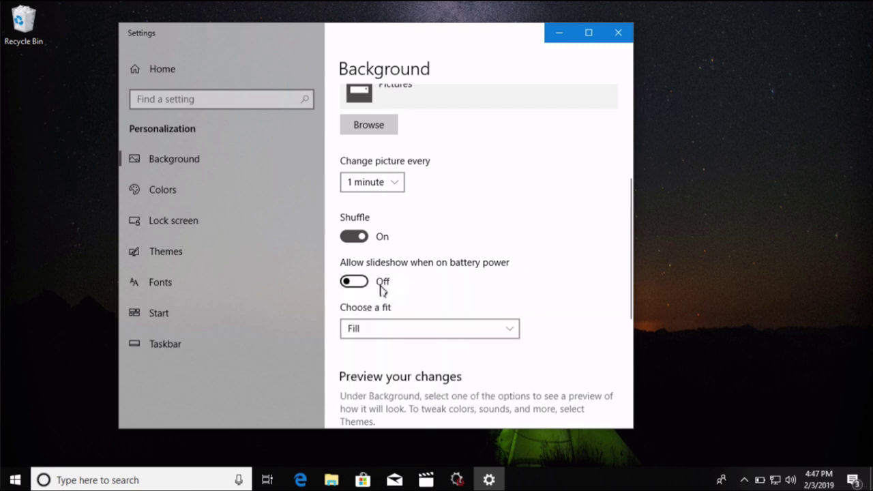
{"action": "left_click", "coordinate": [449, 332]}
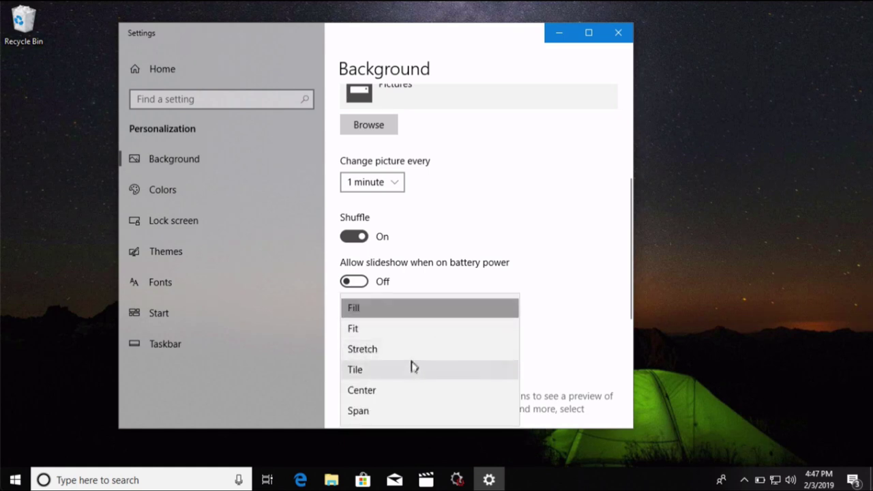
{"action": "left_click", "coordinate": [403, 394]}
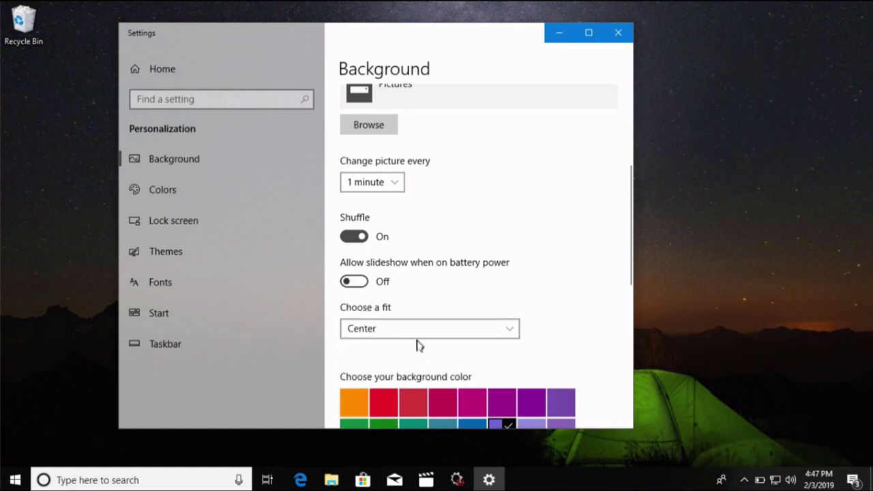
{"action": "left_click", "coordinate": [413, 331]}
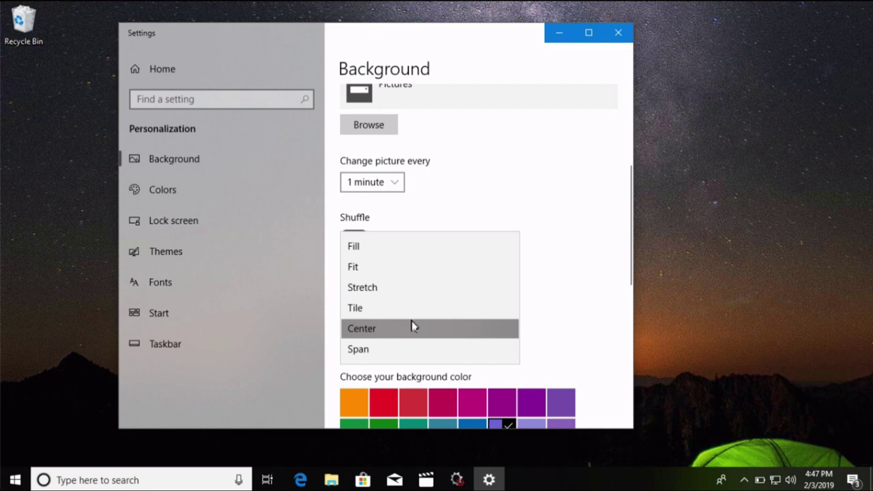
{"action": "left_click", "coordinate": [361, 248]}
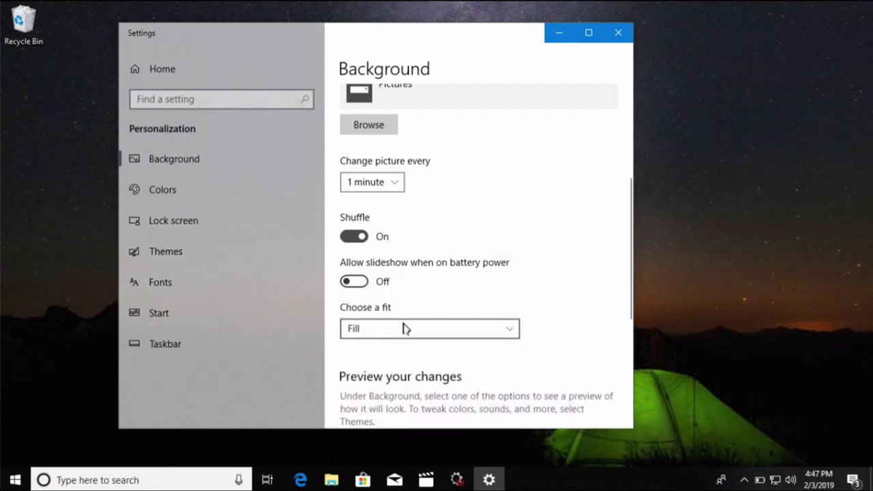
{"action": "scroll", "coordinate": [403, 329], "scroll_direction": "down", "scroll_amount": 4}
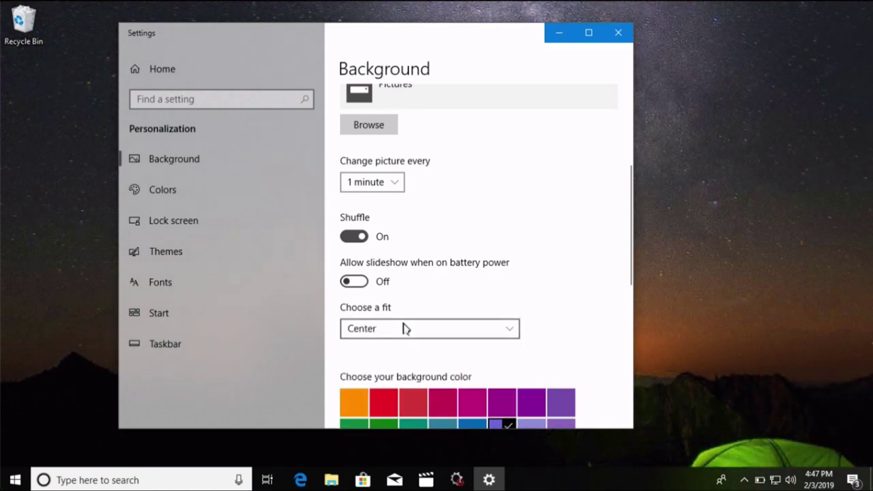
{"action": "left_click", "coordinate": [404, 329]}
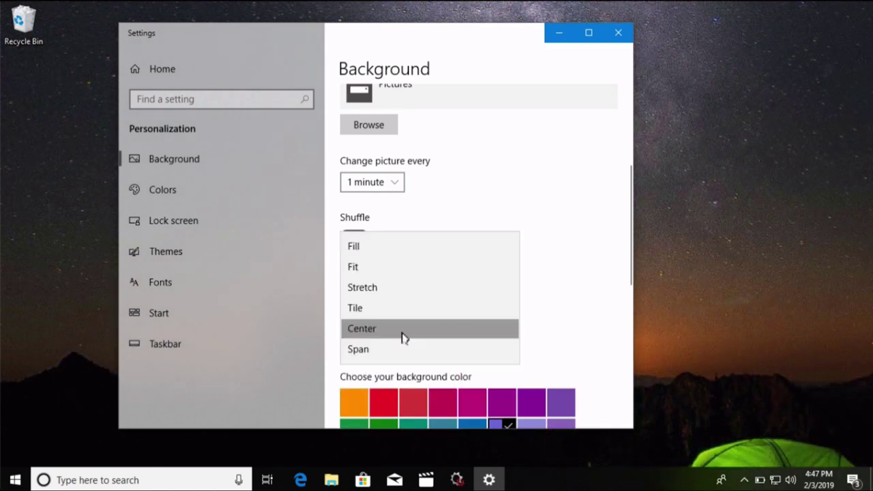
{"action": "left_click", "coordinate": [384, 245]}
{"action": "key", "text": "alt+F4"}
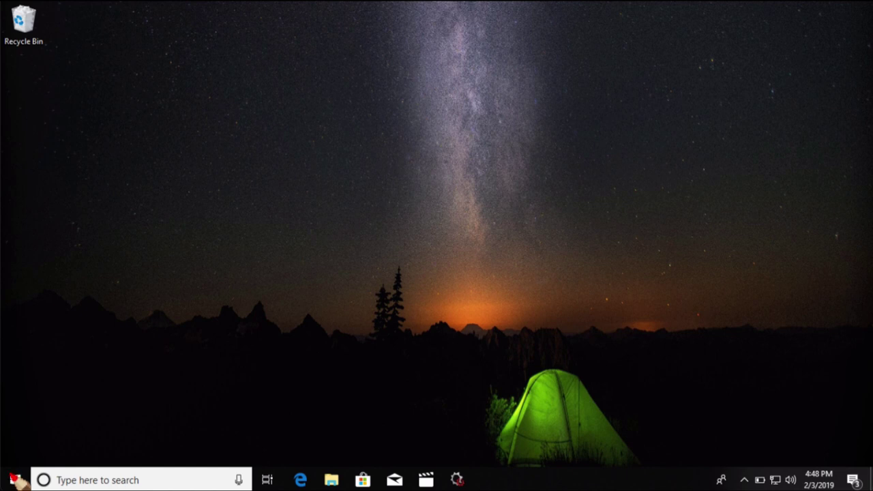
Examine the colors of the taskbar, the Start menu and the notification center
{"action": "left_click_drag", "start_coordinate": [18, 483], "coordinate": [72, 450]}
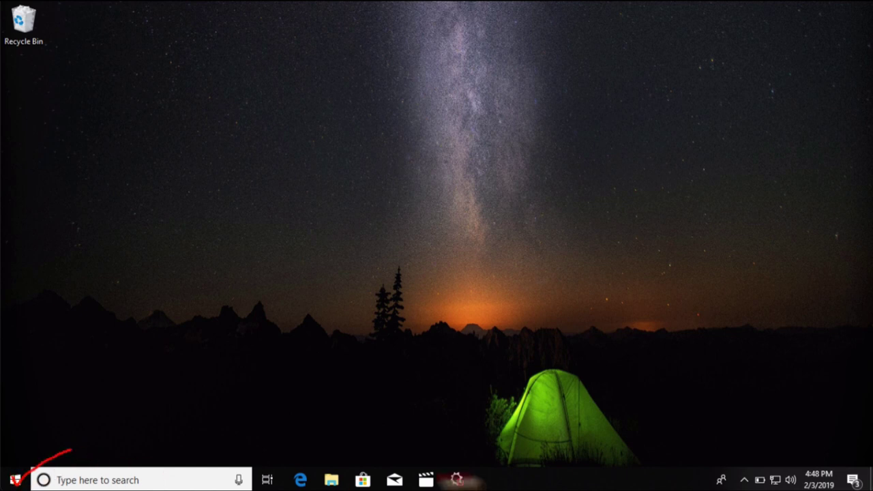
{"action": "left_click_drag", "start_coordinate": [550, 475], "coordinate": [617, 466]}
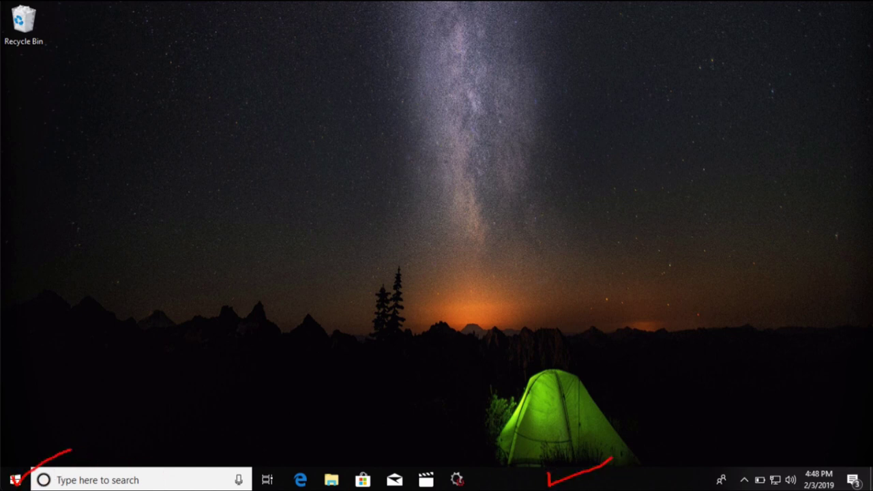
{"action": "left_click", "coordinate": [15, 479]}
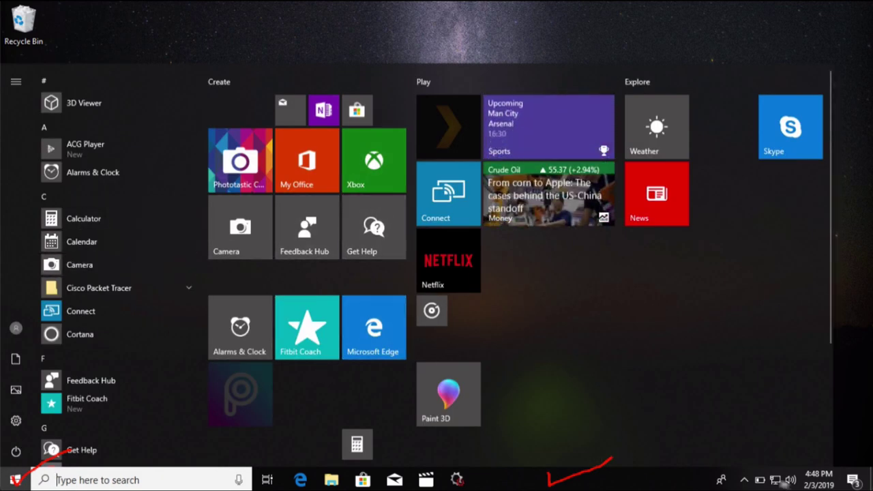
{"action": "left_click", "coordinate": [852, 479]}
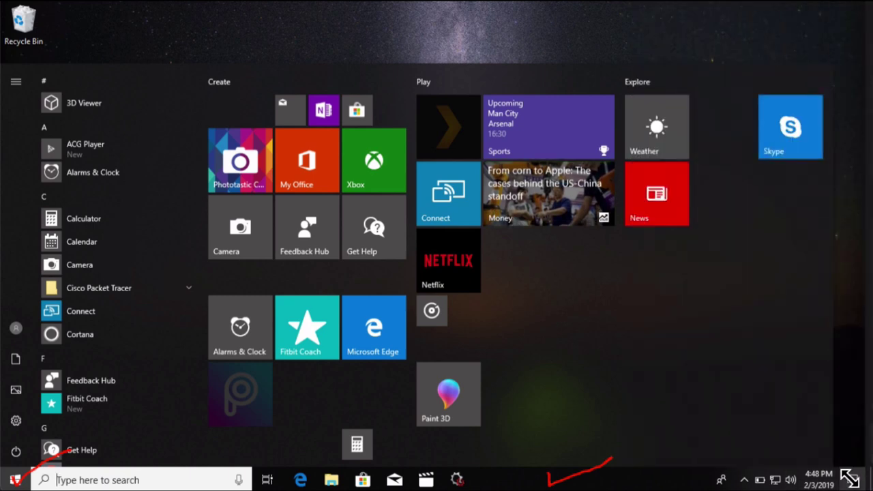
{"action": "left_click", "coordinate": [851, 479]}
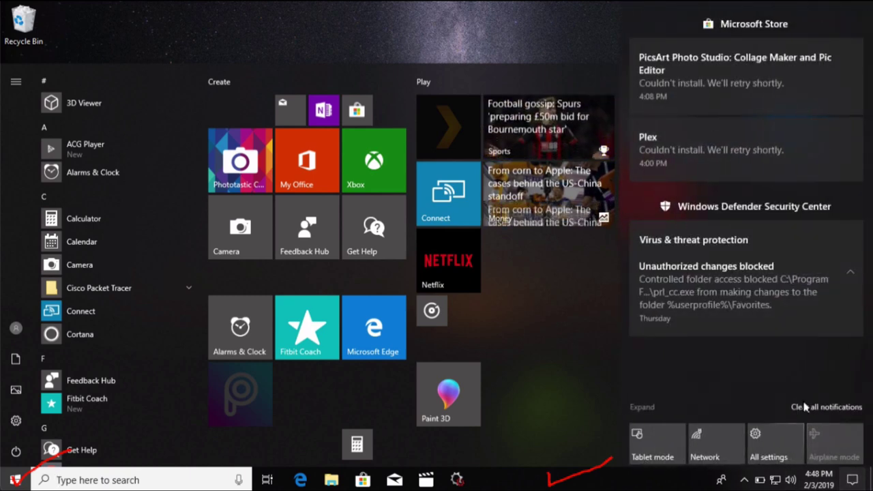
Open the Colors page of the desktop personalization settings and enable automatically picking an accent color from the background
{"action": "right_click", "coordinate": [329, 136]}
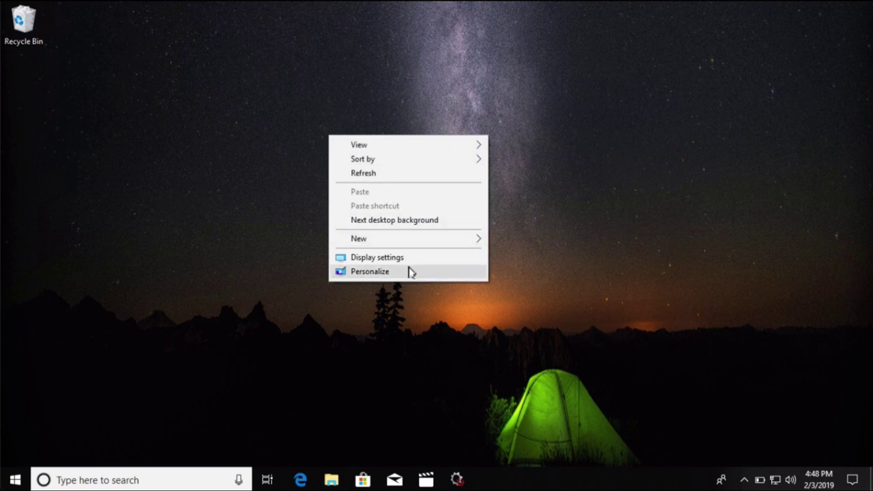
{"action": "left_click", "coordinate": [369, 272]}
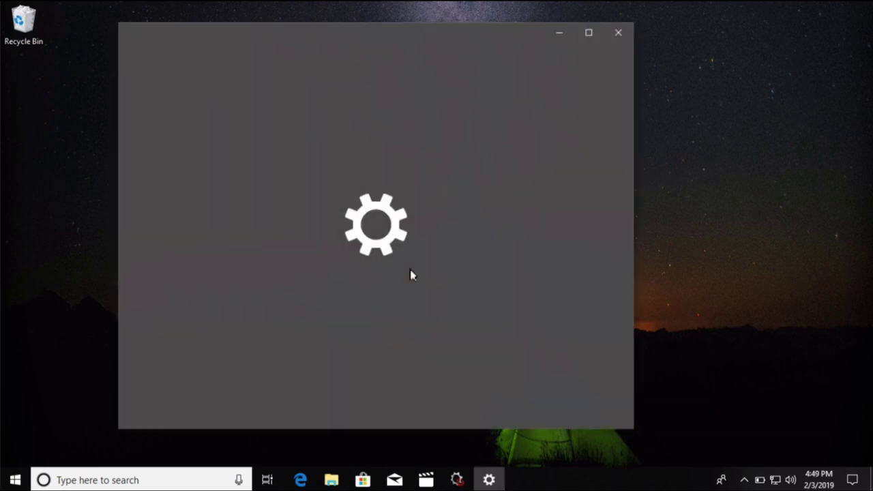
{"action": "left_click", "coordinate": [190, 199]}
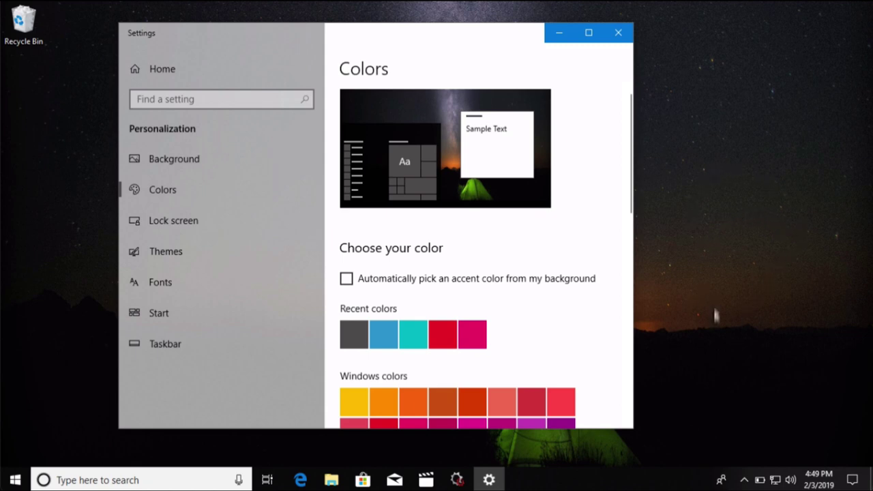
{"action": "left_click", "coordinate": [347, 279]}
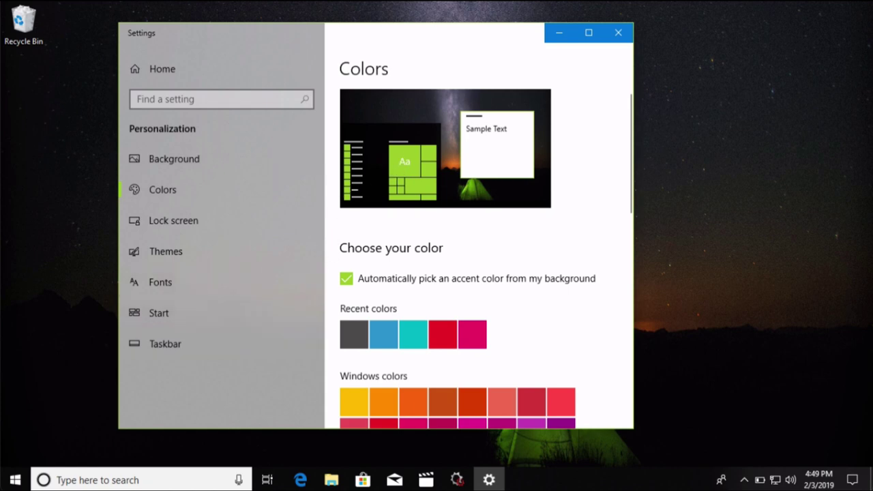
Compare the green tent in the wallpaper with the accent color of the tiles in the Colors preview
{"action": "key", "text": "super"}
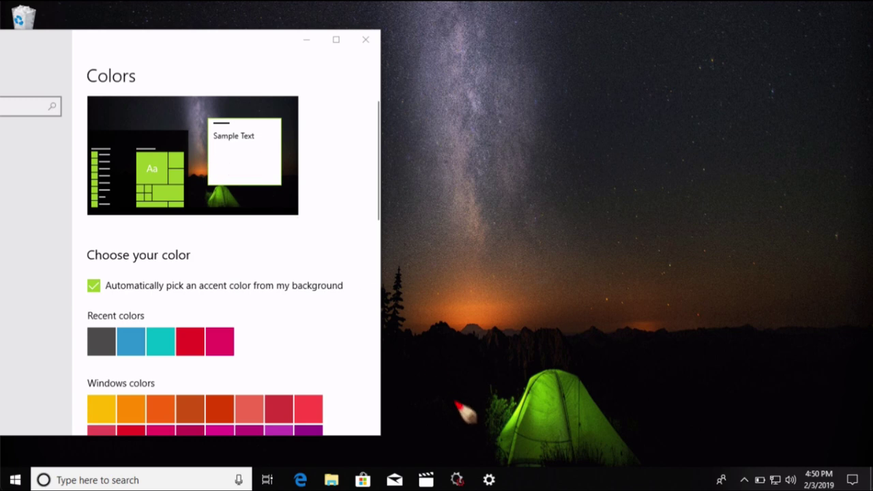
{"action": "mouse_move", "coordinate": [536, 369]}
{"action": "left_mouse_down"}
{"action": "mouse_move", "coordinate": [498, 382]}
{"action": "mouse_move", "coordinate": [542, 461]}
{"action": "mouse_move", "coordinate": [638, 428]}
{"action": "mouse_move", "coordinate": [513, 369]}
{"action": "left_mouse_up"}
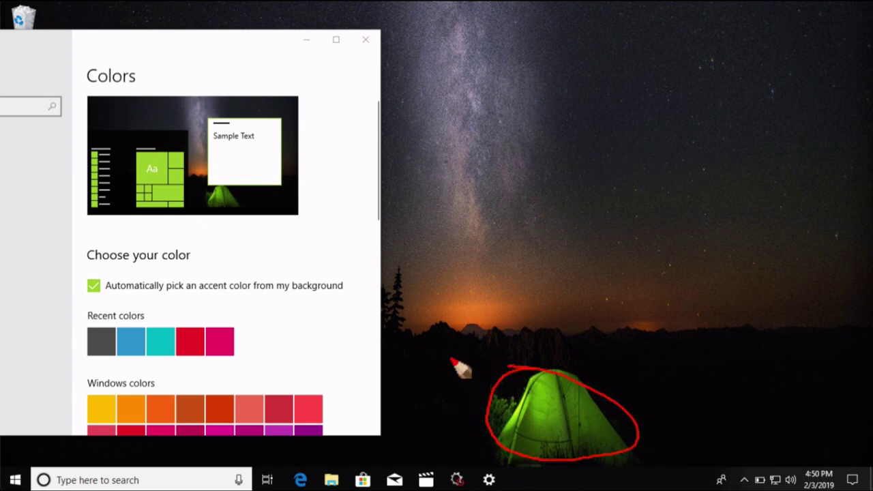
{"action": "mouse_move", "coordinate": [142, 162]}
{"action": "left_mouse_down"}
{"action": "mouse_move", "coordinate": [147, 176]}
{"action": "mouse_move", "coordinate": [189, 154]}
{"action": "left_mouse_up"}
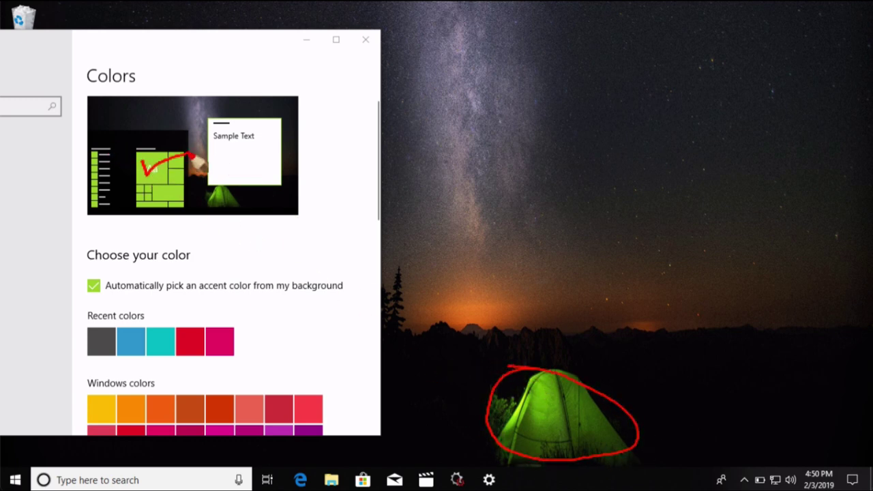
Try the blue and the red recent colors as the accent color and check the red one in the Start menu
{"action": "left_click_drag", "start_coordinate": [94, 167], "coordinate": [121, 161]}
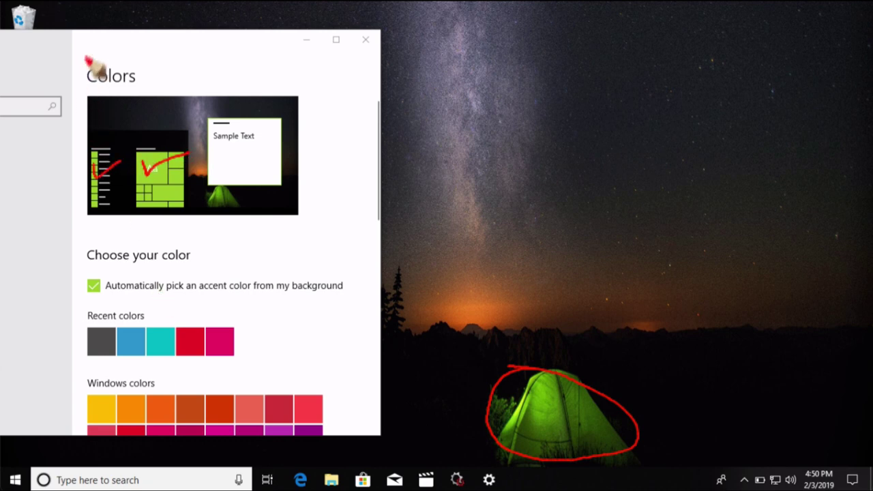
{"action": "key", "text": "Escape"}
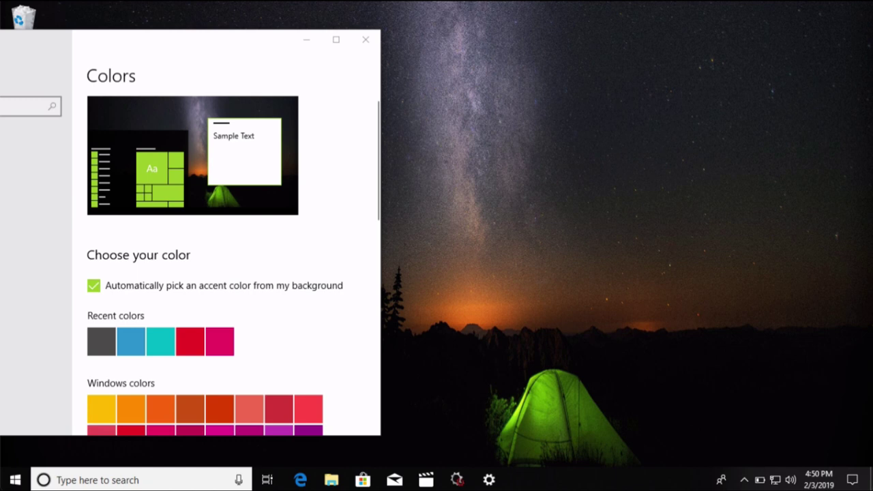
{"action": "left_click", "coordinate": [136, 340]}
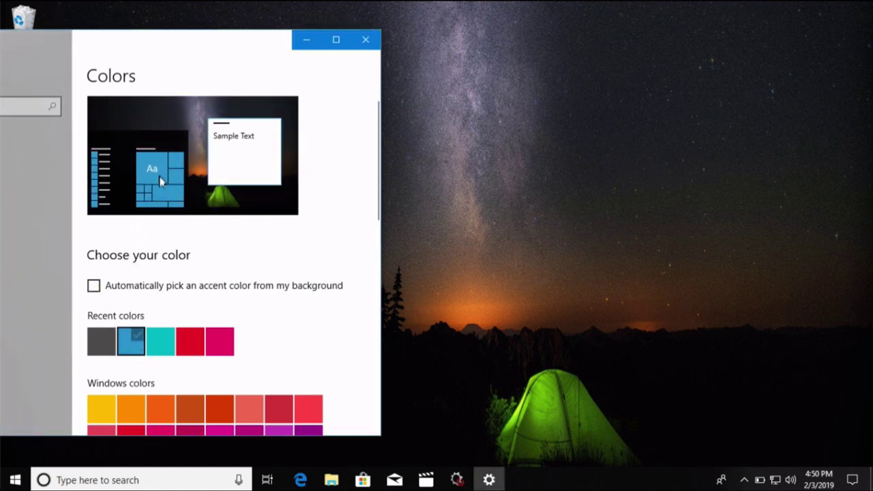
{"action": "left_click", "coordinate": [189, 345]}
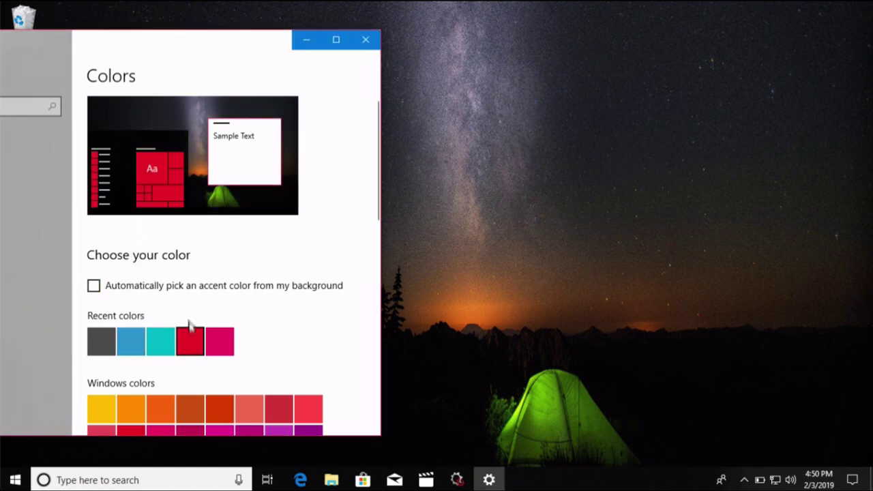
{"action": "left_click", "coordinate": [15, 478]}
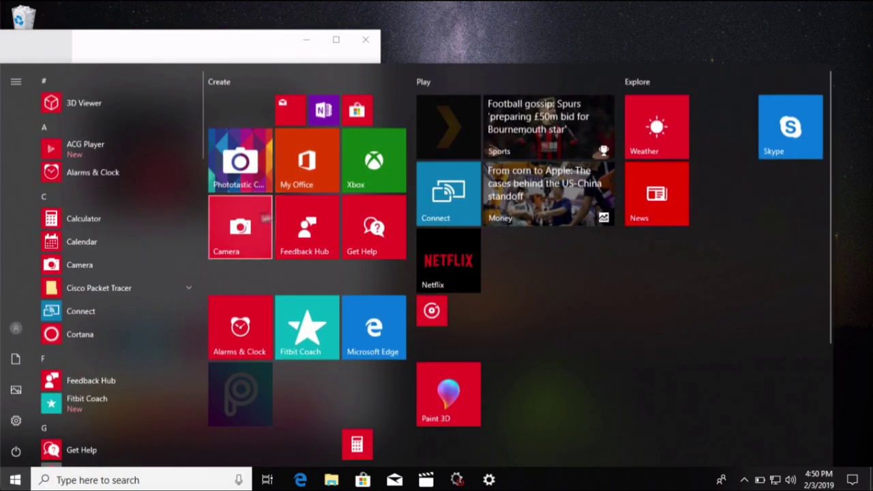
{"action": "left_click", "coordinate": [173, 46]}
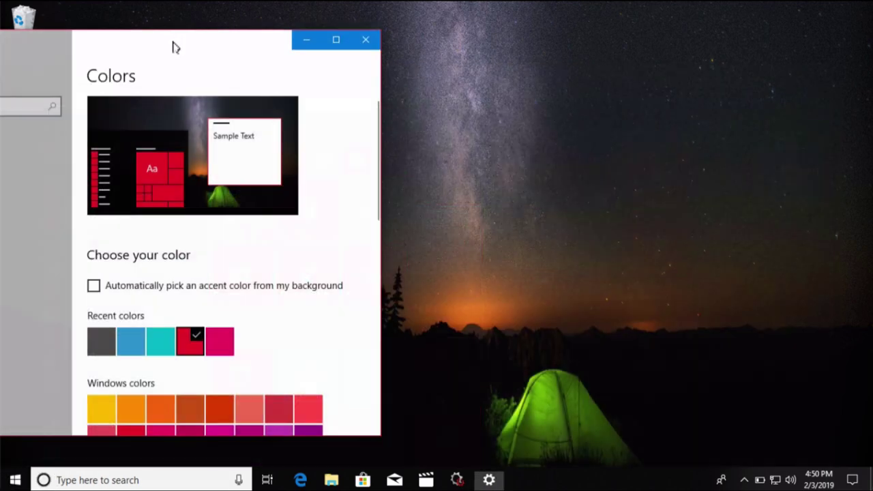
Try a dark gray-green and a bright blue Windows color as the accent color, checking the Start menu for each
{"action": "scroll", "coordinate": [183, 294], "scroll_direction": "down", "scroll_amount": 5}
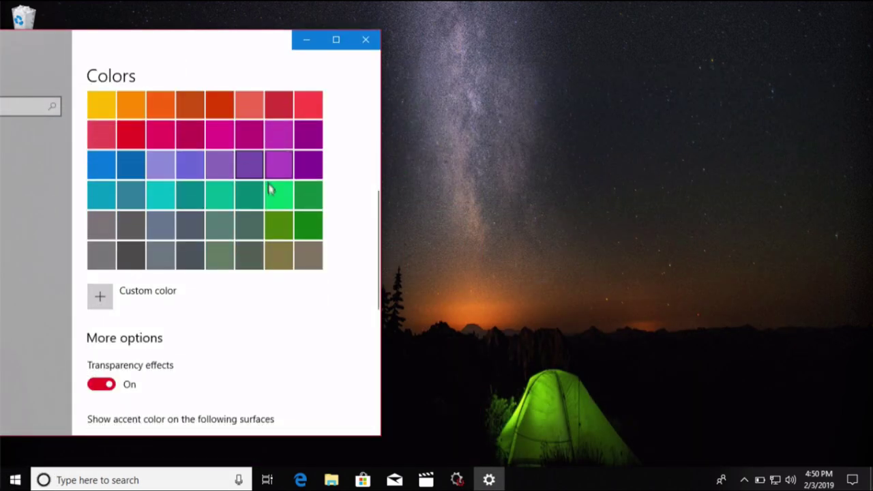
{"action": "left_click", "coordinate": [249, 255]}
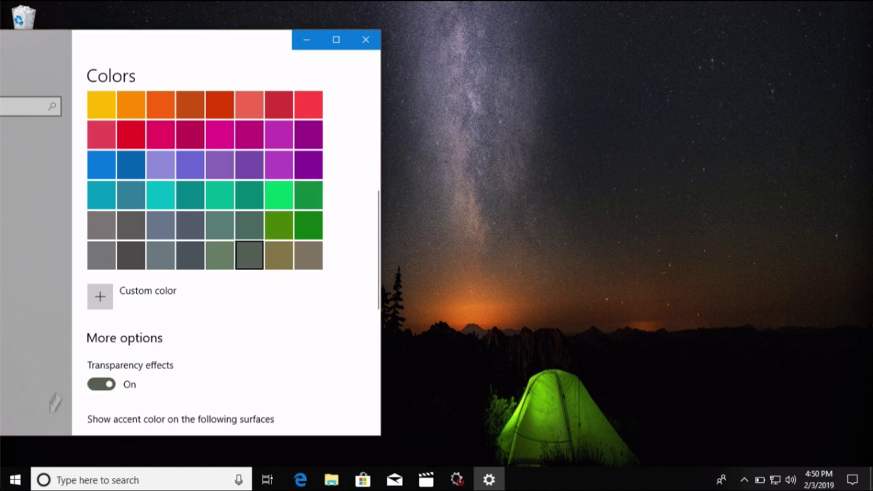
{"action": "left_click", "coordinate": [16, 479]}
{"action": "left_click", "coordinate": [273, 59]}
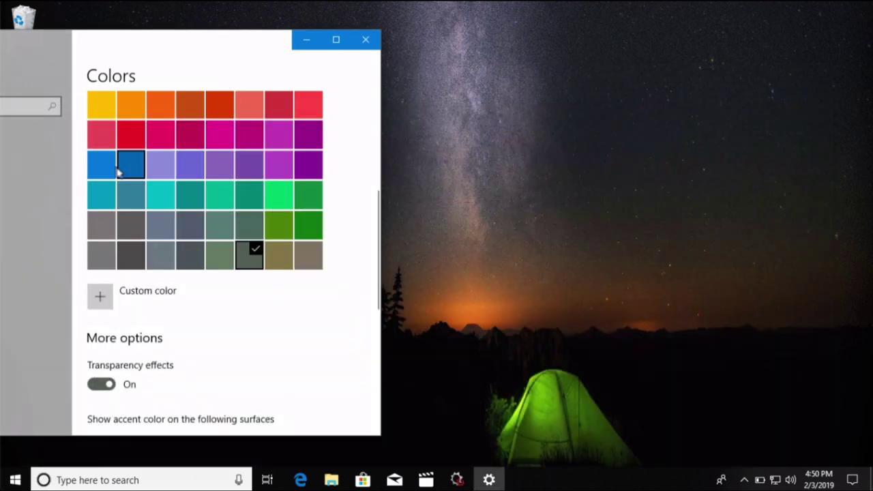
{"action": "left_click", "coordinate": [107, 170]}
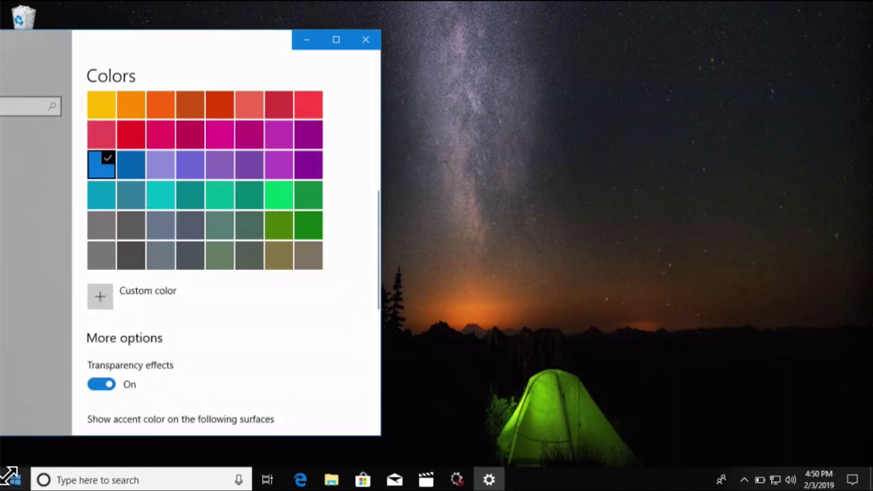
{"action": "left_click", "coordinate": [10, 477]}
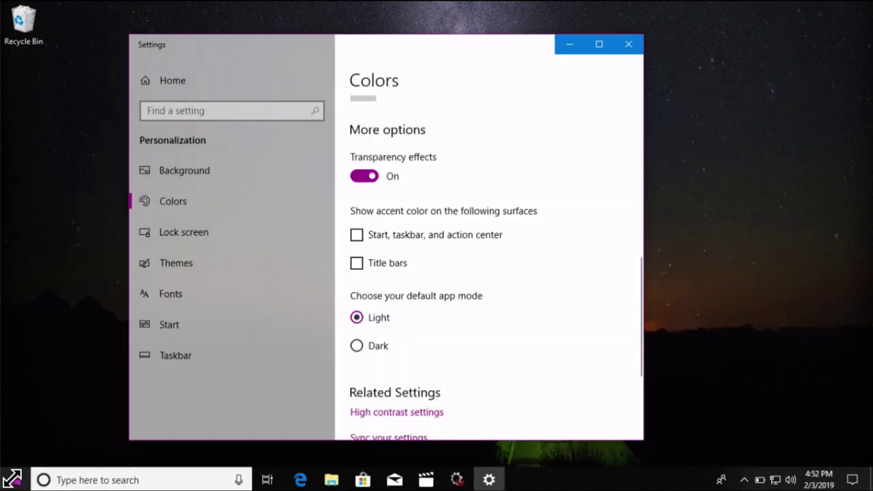
Show the accent color on Start, taskbar, and action center, comparing the Start menu before and after and checking the notification center
{"action": "left_click", "coordinate": [15, 479]}
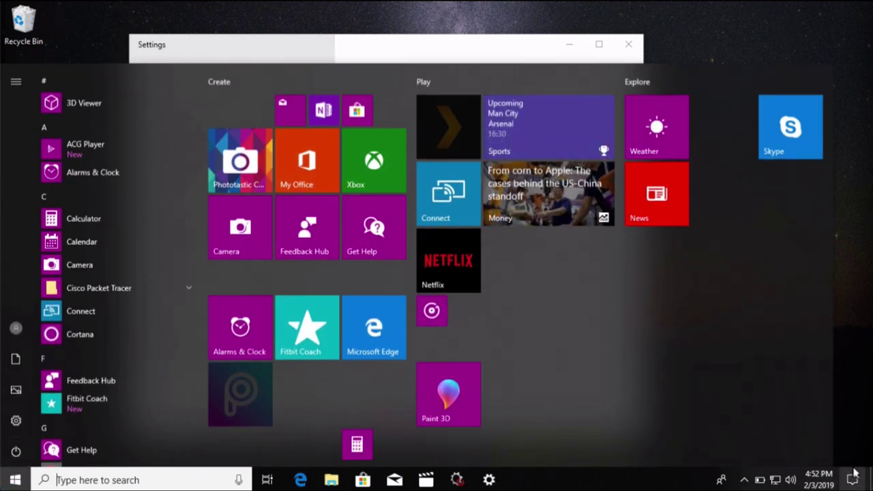
{"action": "left_click", "coordinate": [386, 58]}
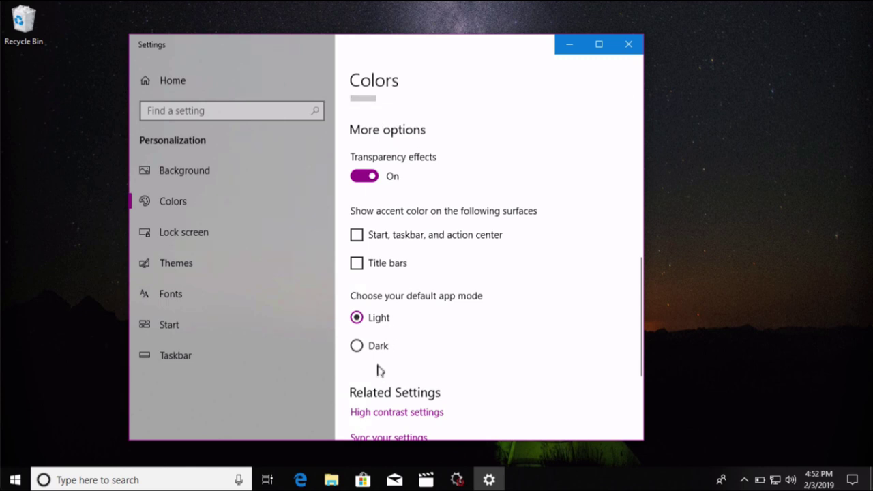
{"action": "left_click", "coordinate": [356, 235]}
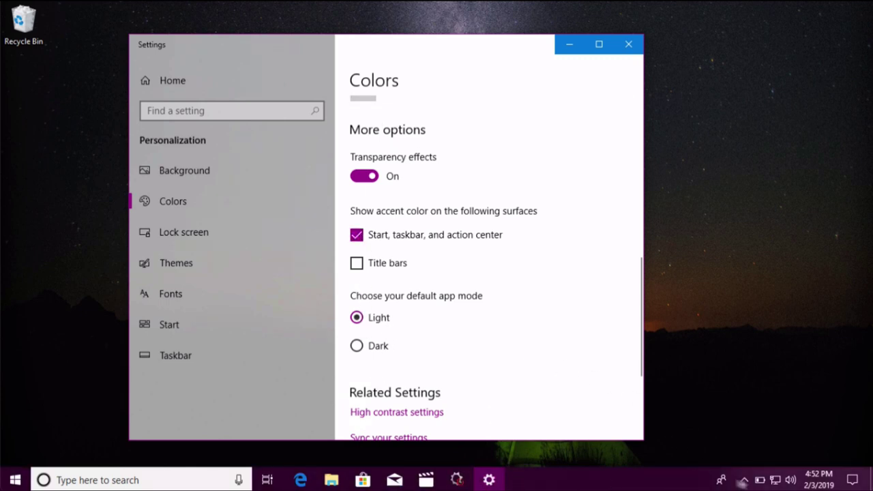
{"action": "left_click", "coordinate": [852, 479]}
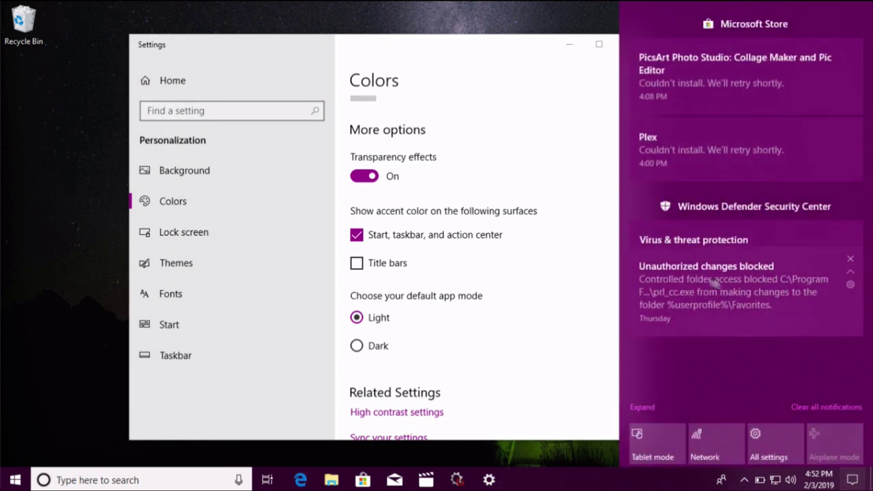
{"action": "left_click", "coordinate": [15, 480]}
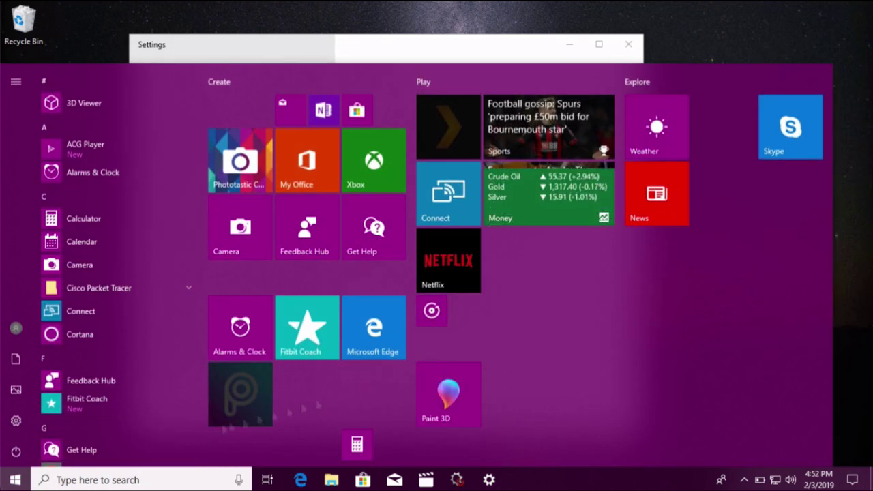
{"action": "left_click", "coordinate": [289, 61]}
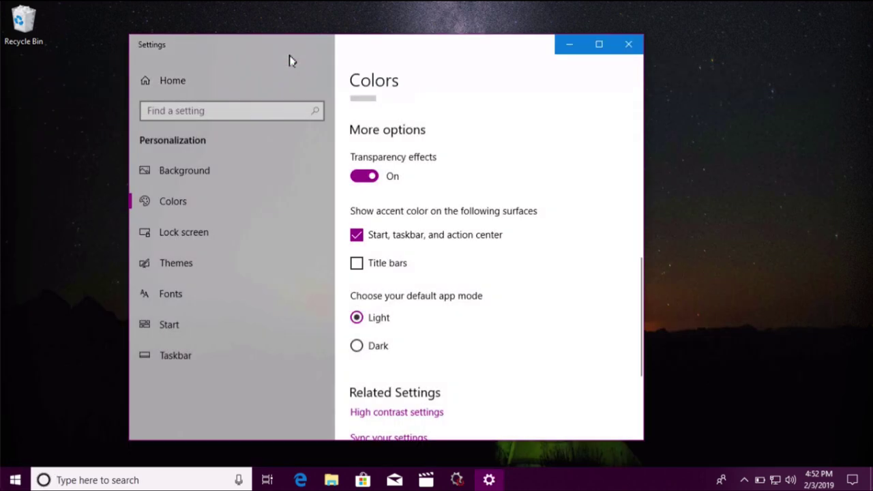
Show the accent color on title bars as well and check the Start menu
{"action": "scroll", "coordinate": [424, 274], "scroll_direction": "up", "scroll_amount": 3}
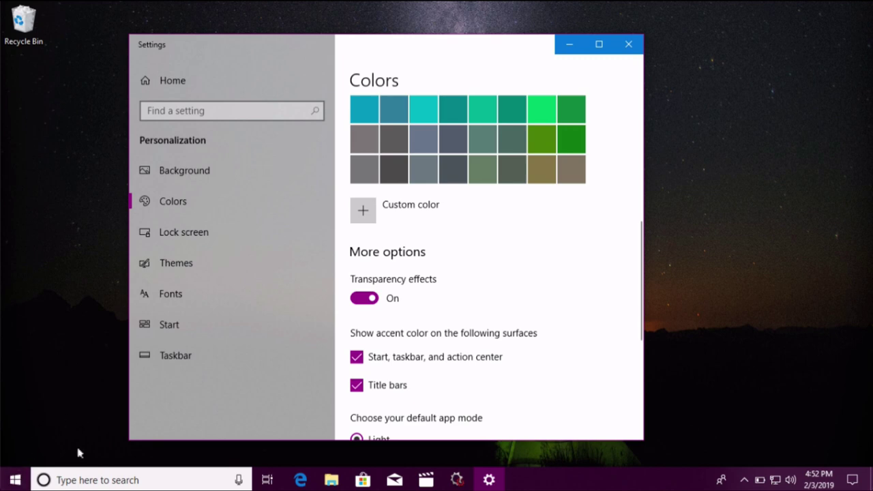
{"action": "key", "text": "super"}
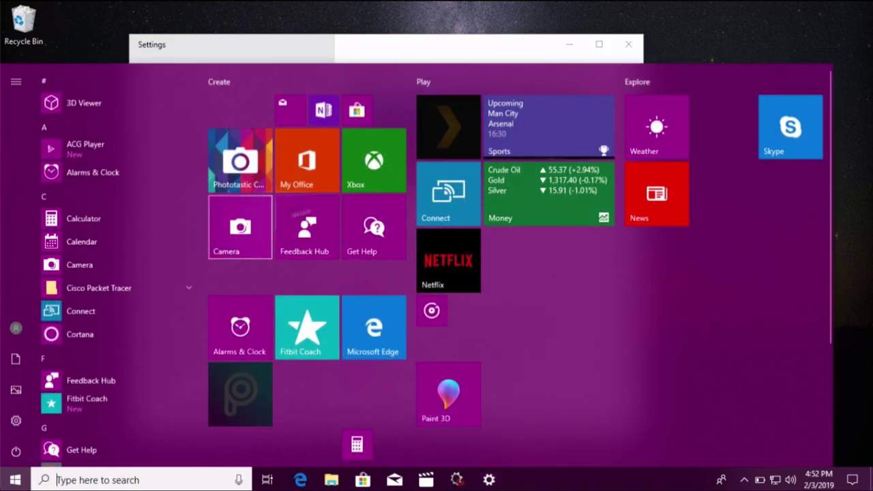
{"action": "left_click", "coordinate": [391, 53]}
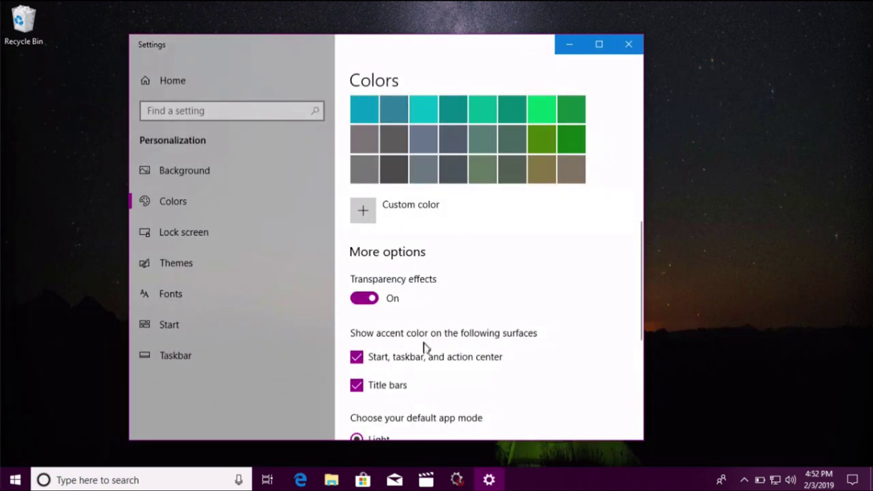
Try green and dark magenta Windows colors, settle on turquoise as the accent color and check it in the Start menu
{"action": "scroll", "coordinate": [409, 349], "scroll_direction": "up", "scroll_amount": 3}
{"action": "left_click", "coordinate": [570, 260]}
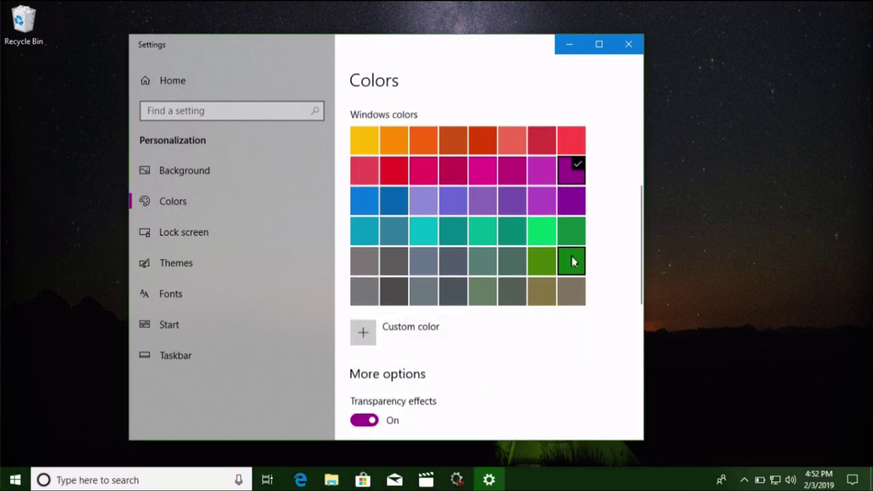
{"action": "left_click", "coordinate": [452, 180]}
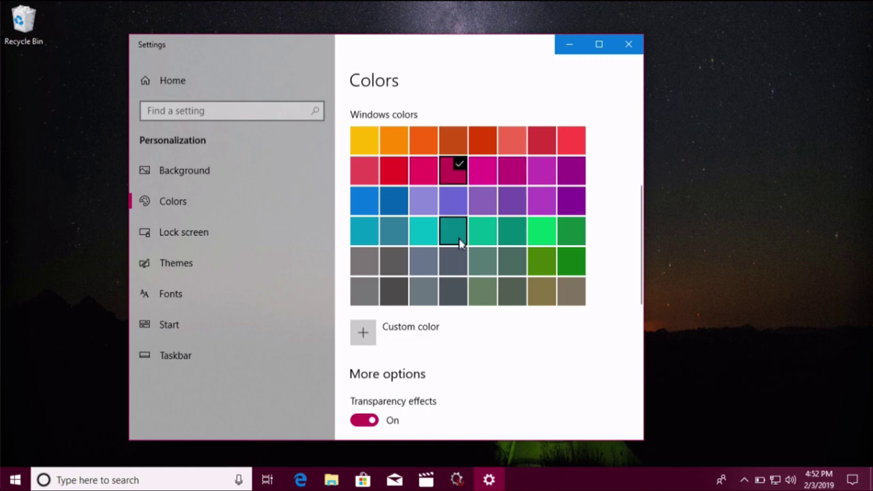
{"action": "left_click", "coordinate": [414, 242]}
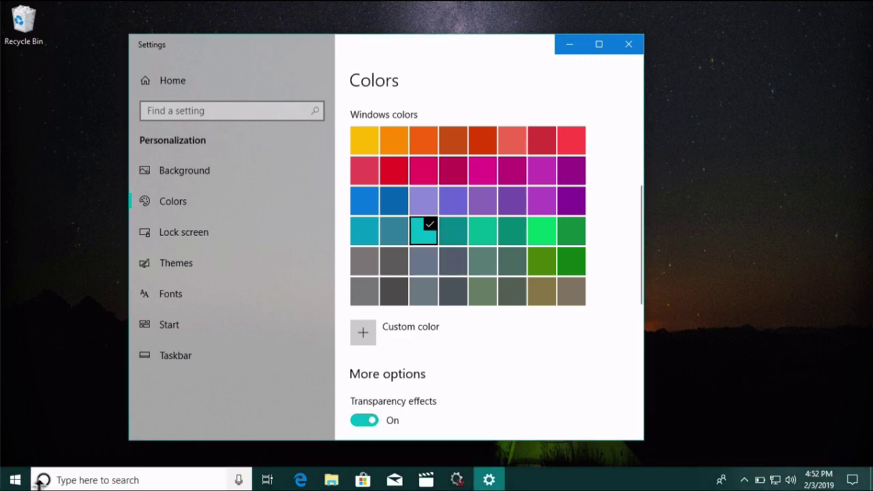
{"action": "left_click", "coordinate": [15, 480]}
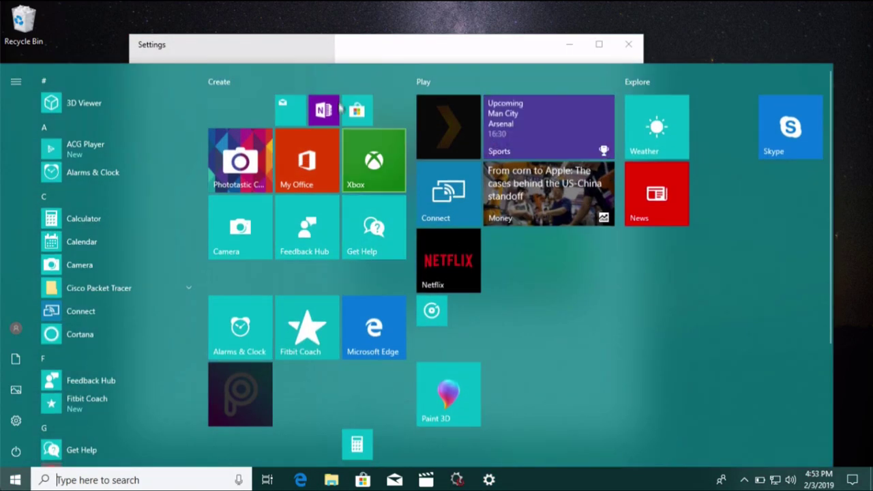
{"action": "left_click", "coordinate": [329, 54]}
Turn the transparency effects off and back on
{"action": "scroll", "coordinate": [487, 417], "scroll_direction": "down", "scroll_amount": 3}
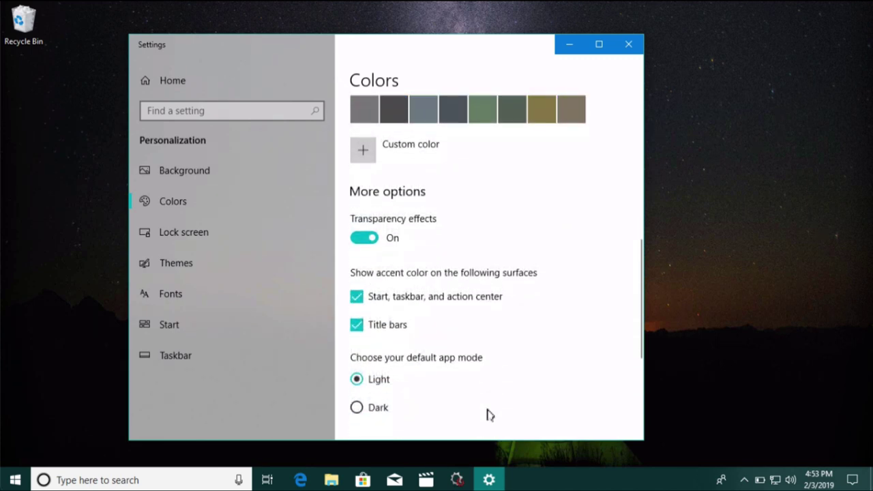
{"action": "scroll", "coordinate": [434, 311], "scroll_direction": "down", "scroll_amount": 4}
{"action": "scroll", "coordinate": [464, 302], "scroll_direction": "up", "scroll_amount": 5}
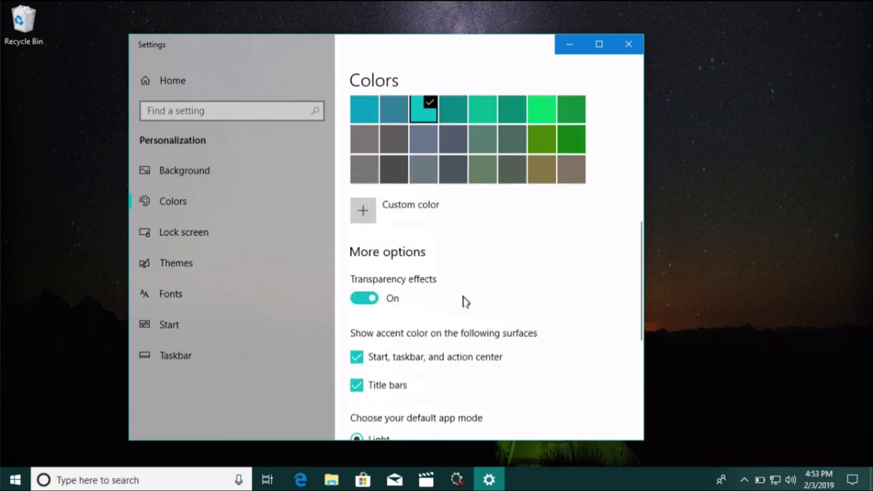
{"action": "scroll", "coordinate": [467, 306], "scroll_direction": "down", "scroll_amount": 3}
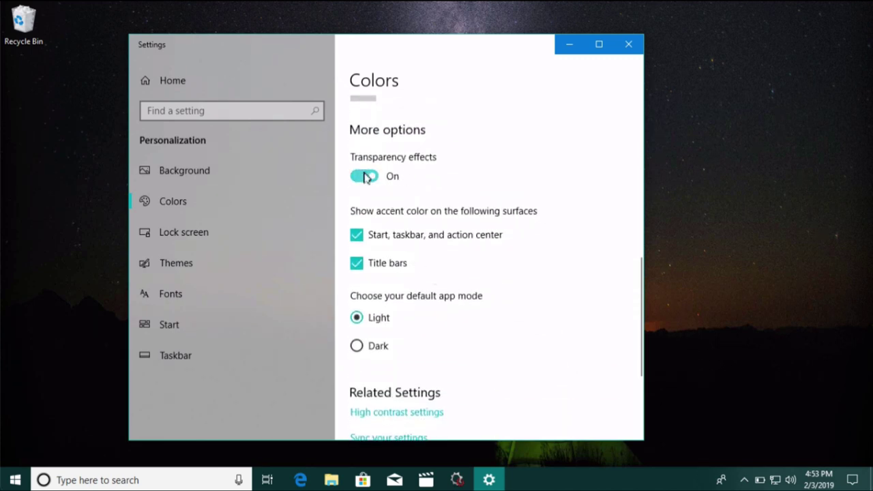
{"action": "left_click", "coordinate": [365, 176]}
{"action": "left_click", "coordinate": [370, 180]}
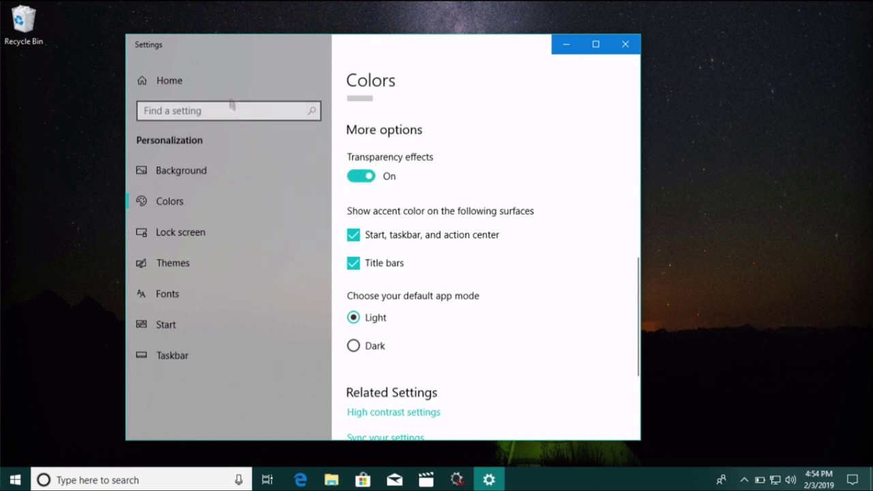
Go to the Settings home page and return through Personalization to the default app mode options on the Colors page
{"action": "left_click", "coordinate": [154, 81]}
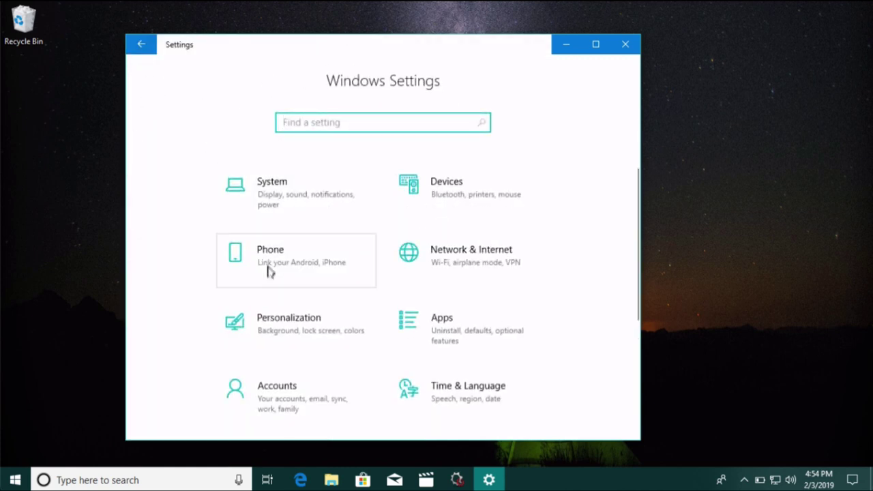
{"action": "left_click", "coordinate": [313, 331]}
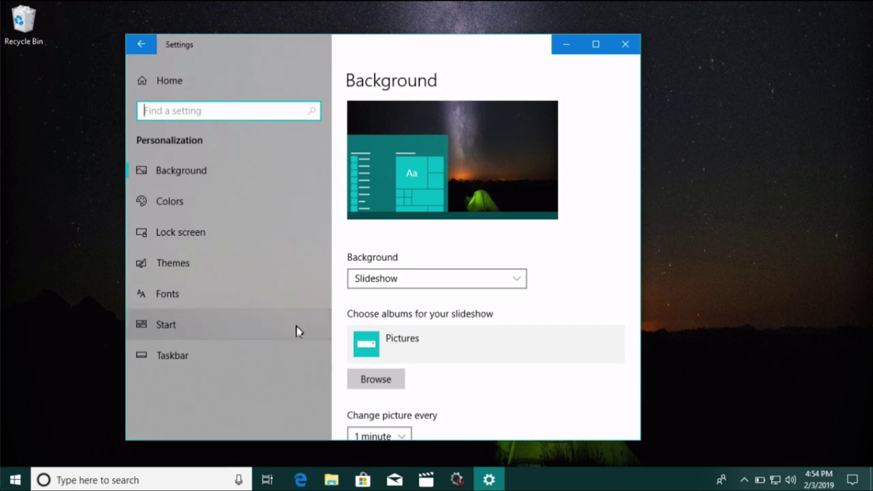
{"action": "left_click", "coordinate": [211, 205]}
{"action": "scroll", "coordinate": [478, 272], "scroll_direction": "down", "scroll_amount": 10}
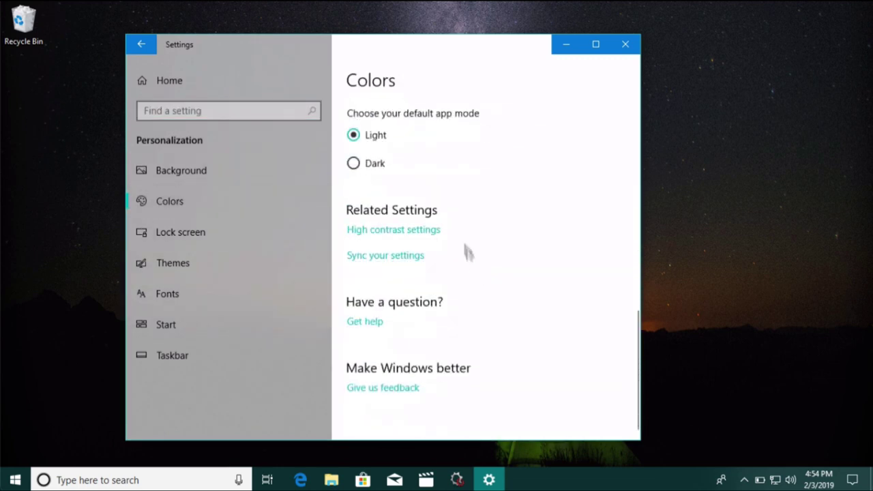
{"action": "scroll", "coordinate": [457, 218], "scroll_direction": "up", "scroll_amount": 3}
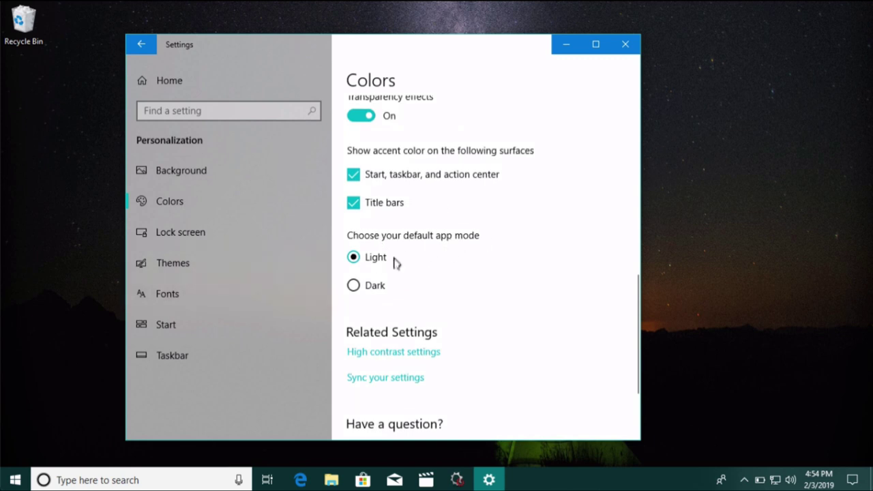
Compare the Dark and Light default app modes, settle on Dark and open the Start menu
{"action": "left_click", "coordinate": [353, 286]}
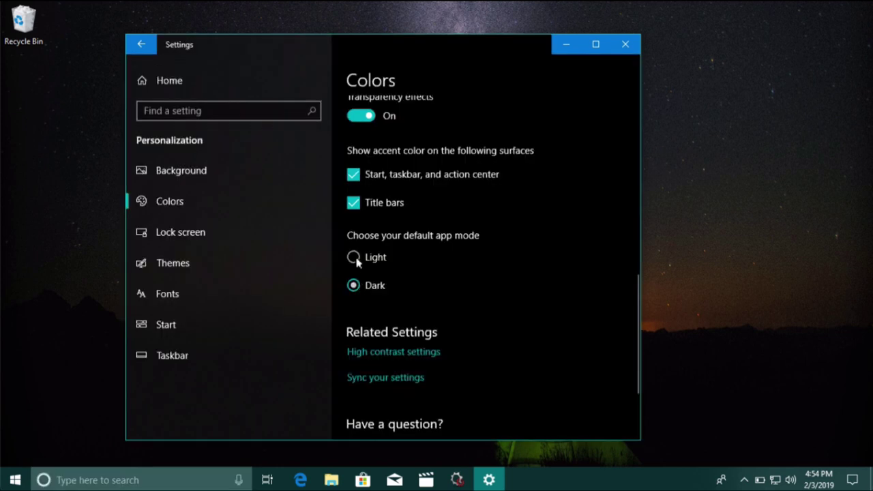
{"action": "left_click", "coordinate": [354, 258]}
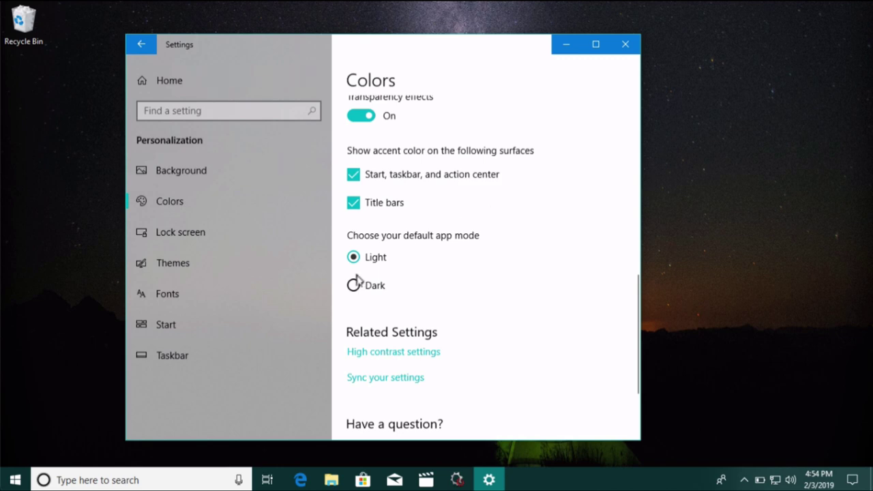
{"action": "left_click", "coordinate": [354, 285]}
{"action": "key", "text": "super"}
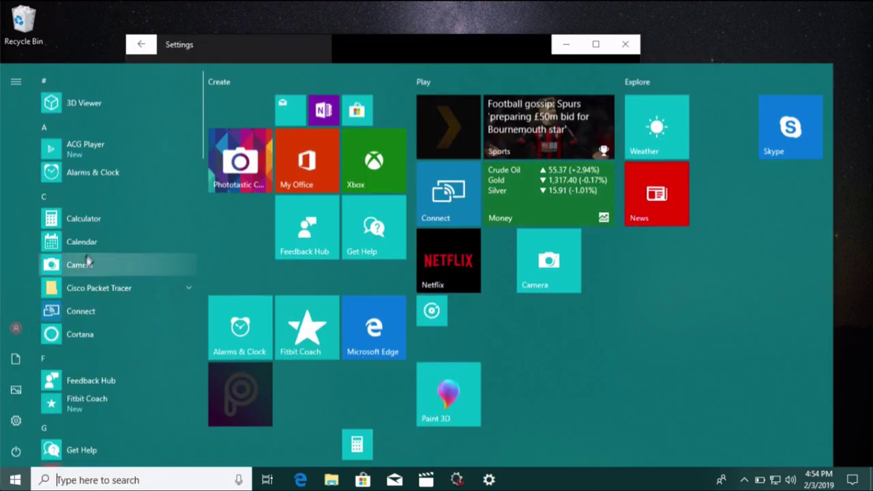
Open Calculator, set the default app mode to Light in Settings and move the Settings window aside to uncover Calculator
{"action": "left_click", "coordinate": [107, 217]}
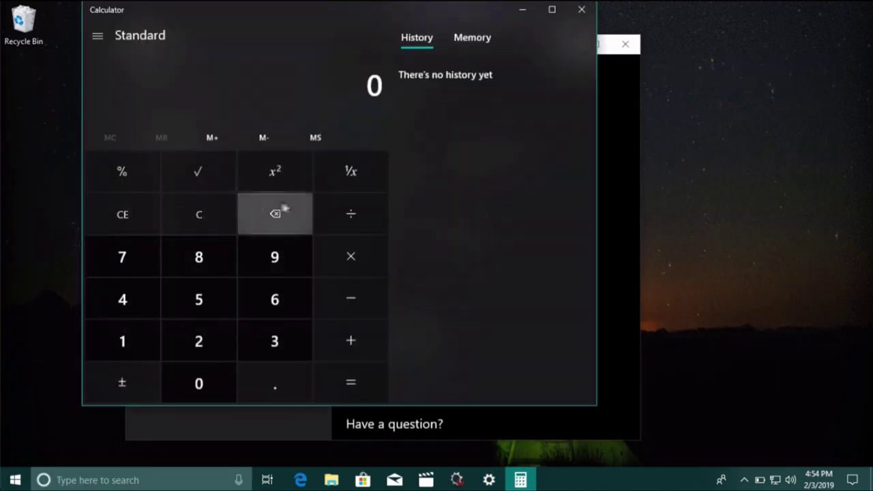
{"action": "left_click", "coordinate": [610, 205]}
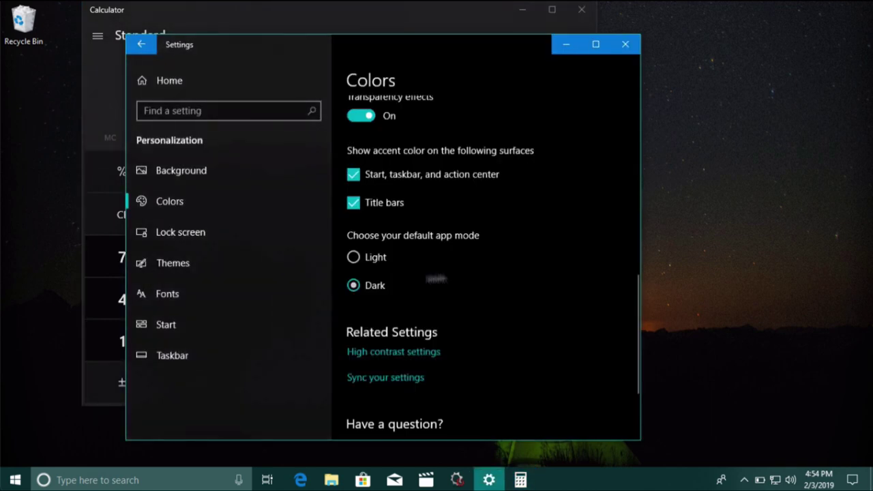
{"action": "left_click", "coordinate": [366, 263]}
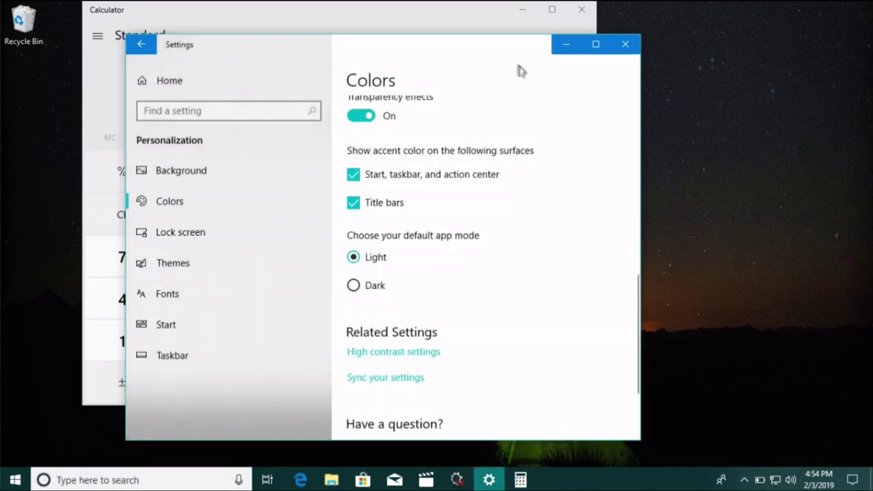
{"action": "left_click_drag", "start_coordinate": [410, 52], "coordinate": [703, 41]}
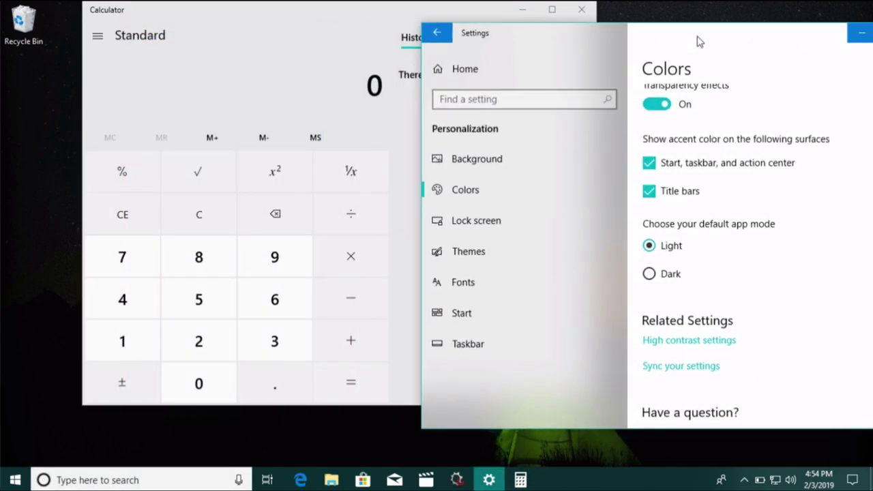
Compare the Dark and Light app modes on Calculator, settle on Dark and move the Settings window back toward the middle of the desktop
{"action": "left_click", "coordinate": [652, 274]}
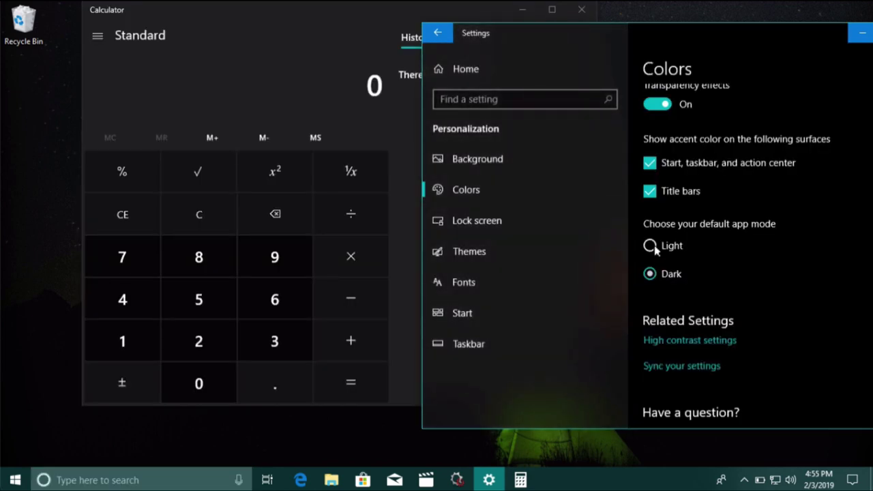
{"action": "left_click", "coordinate": [651, 247]}
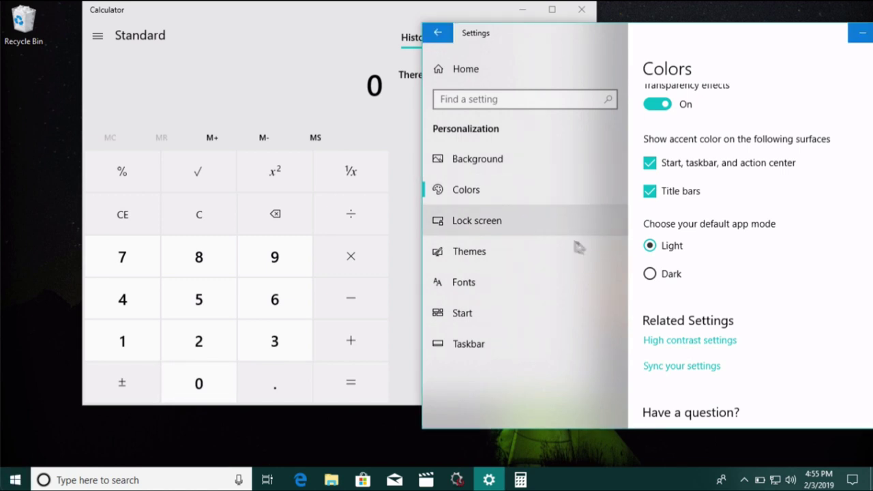
{"action": "left_click", "coordinate": [653, 274]}
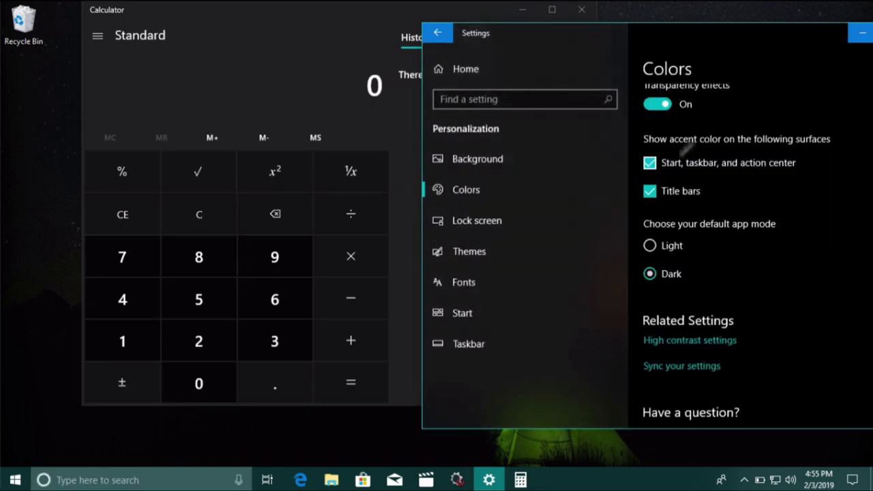
{"action": "left_click_drag", "start_coordinate": [529, 39], "coordinate": [289, 43]}
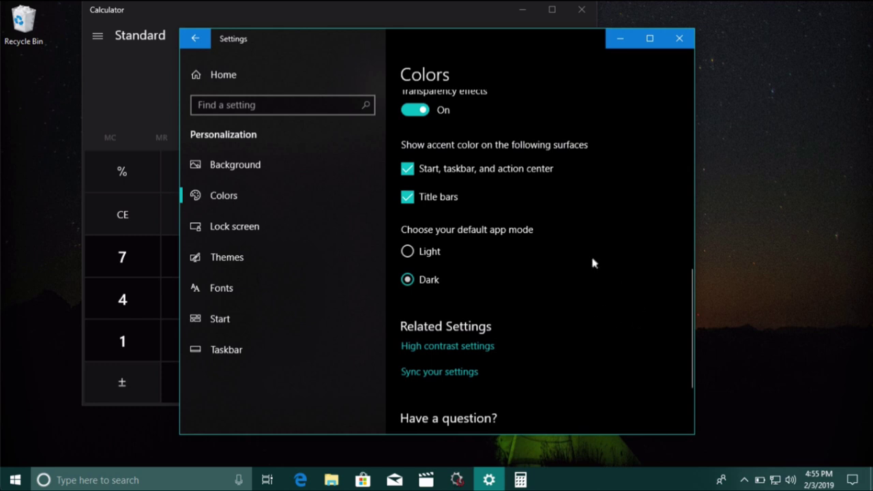